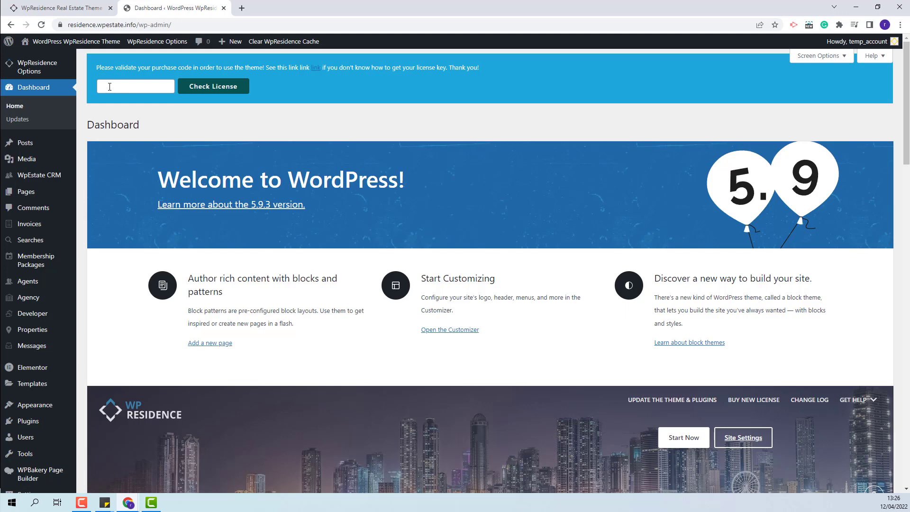
- Enter the theme purchase code in the license field and validate it
click(110, 87)
key(ctrl+v)
click(203, 88)
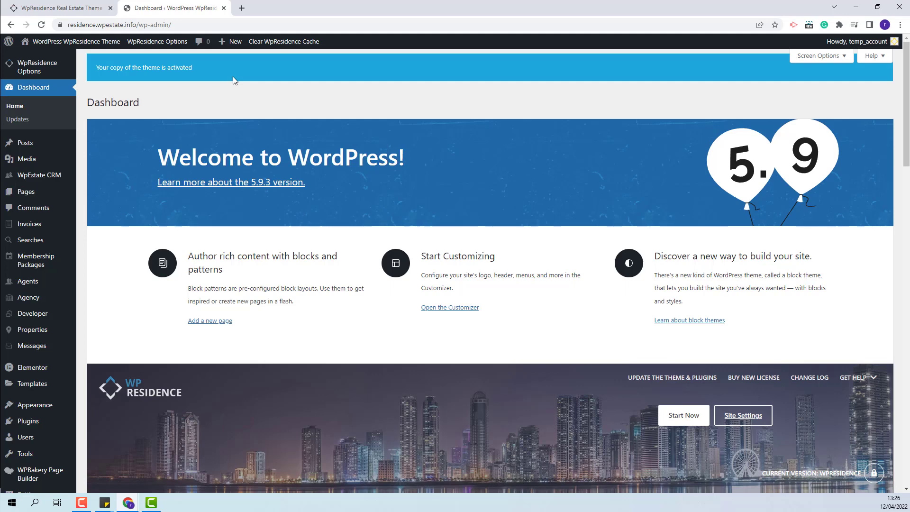
- Search the plugin directory for "svg support", and install and activate the SVG Support plugin
click(32, 427)
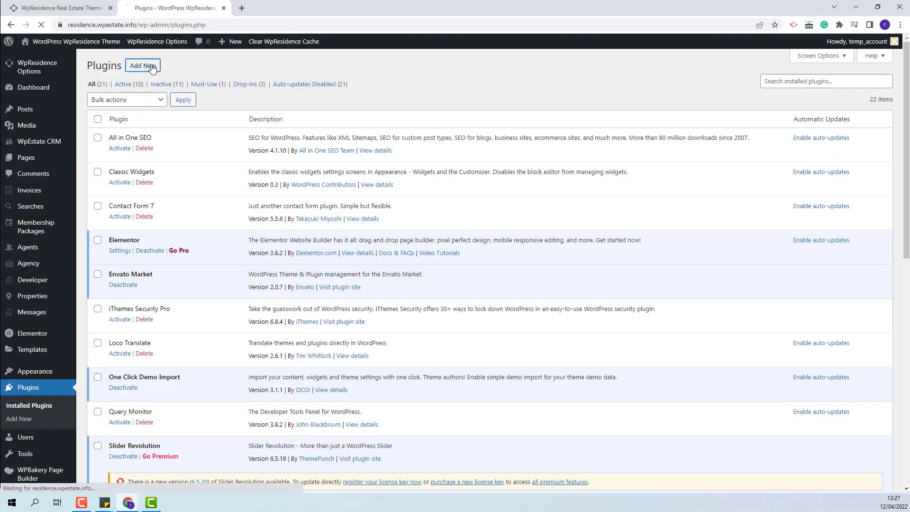
click(151, 67)
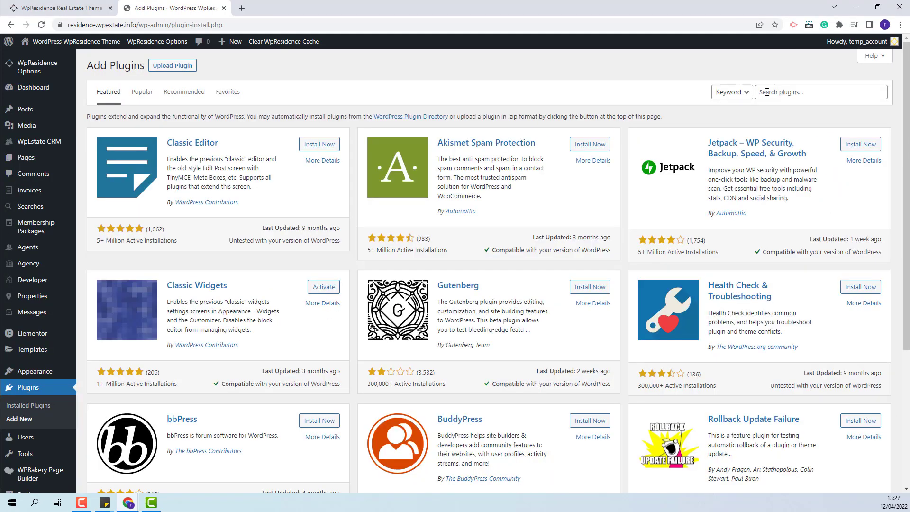
click(767, 92)
text(svg)
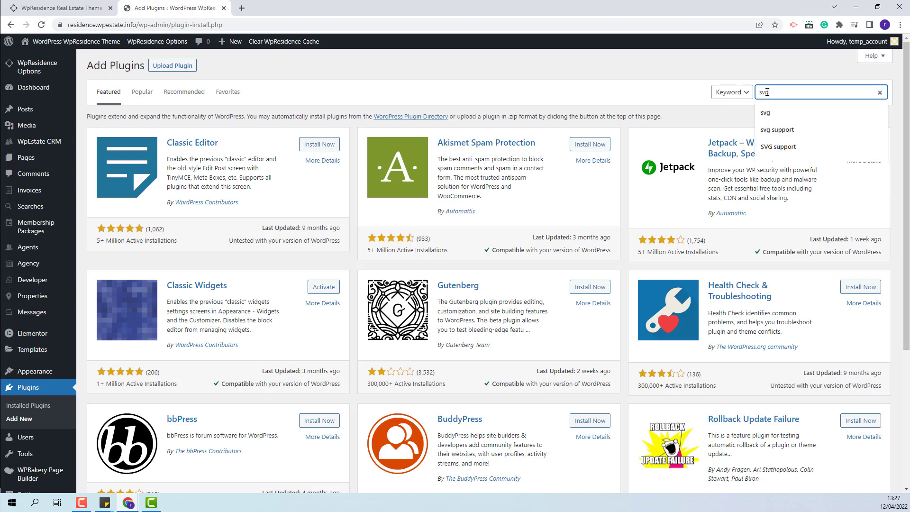
text( support)
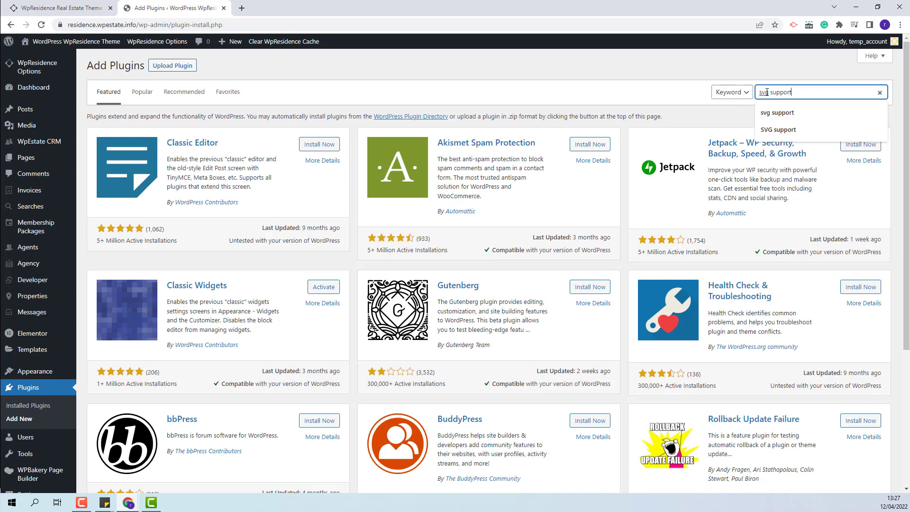
key(Return)
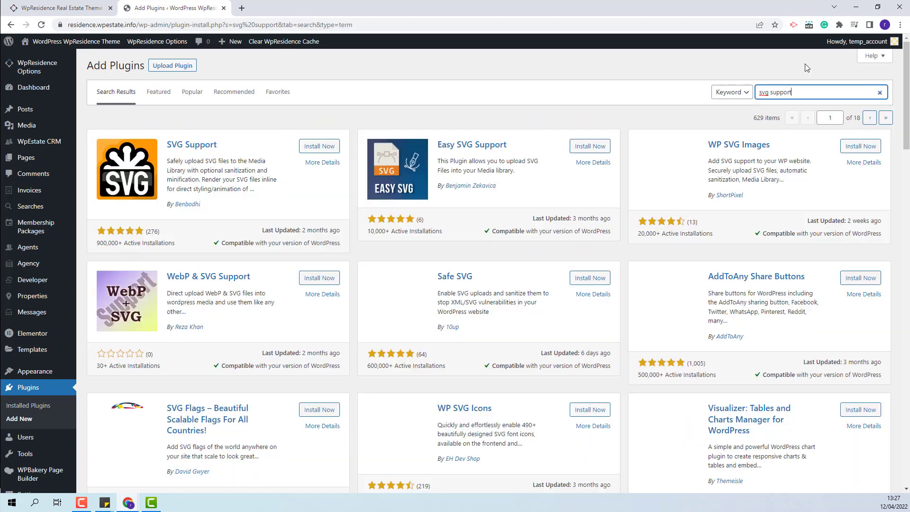
click(311, 146)
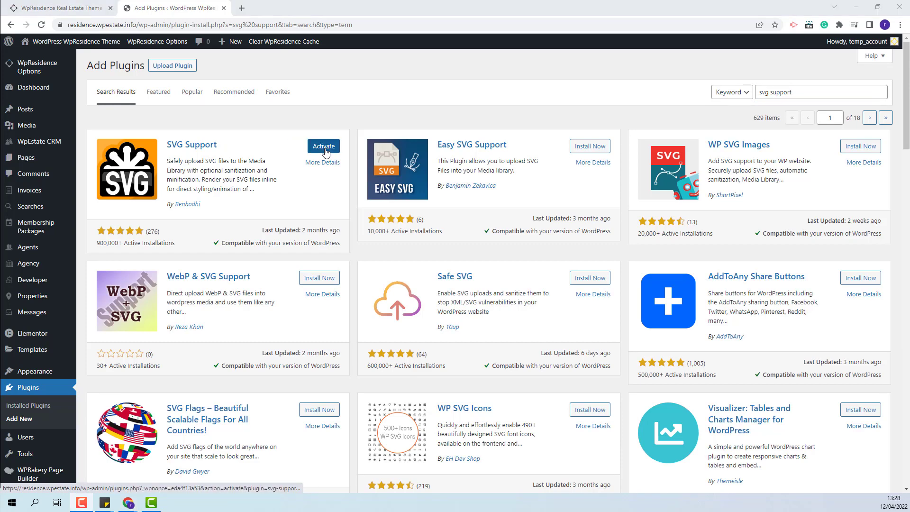
click(325, 147)
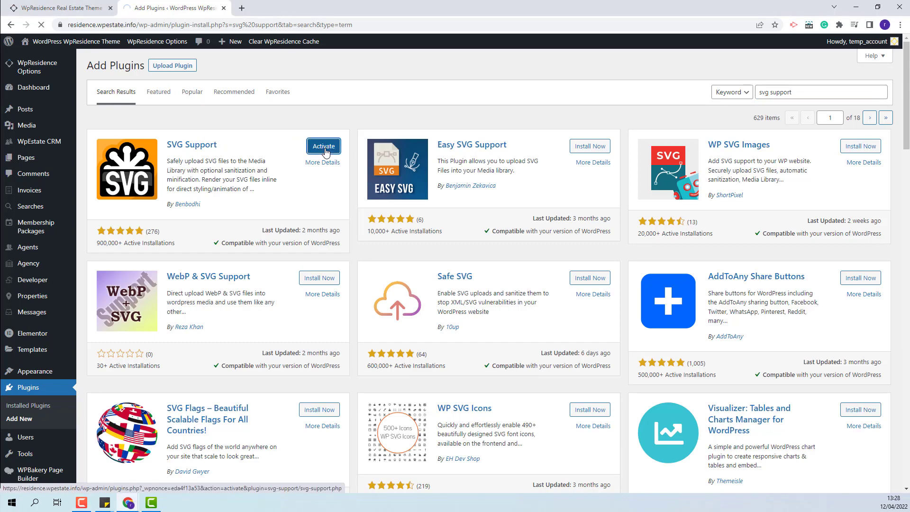
- Restrict SVG uploads to administrators in the SVG Support plugin settings and save the changes
scroll(325, 152, down, 5)
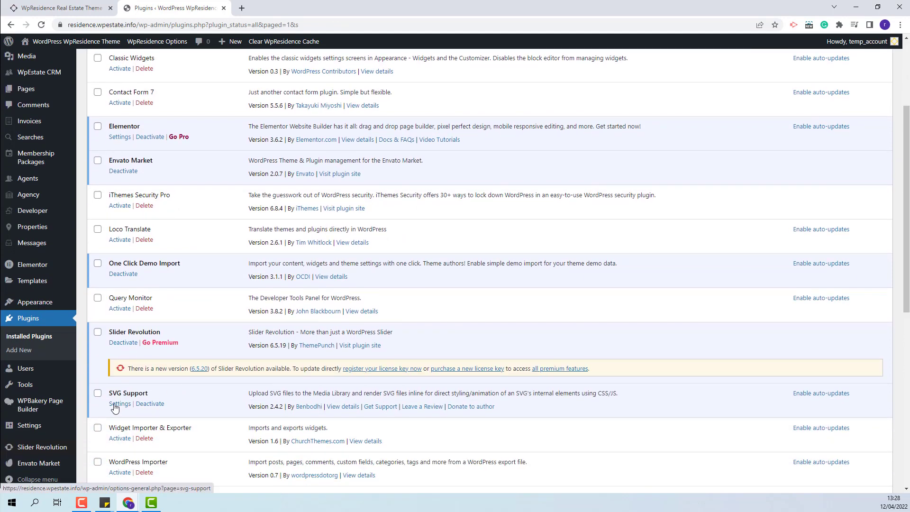
click(119, 404)
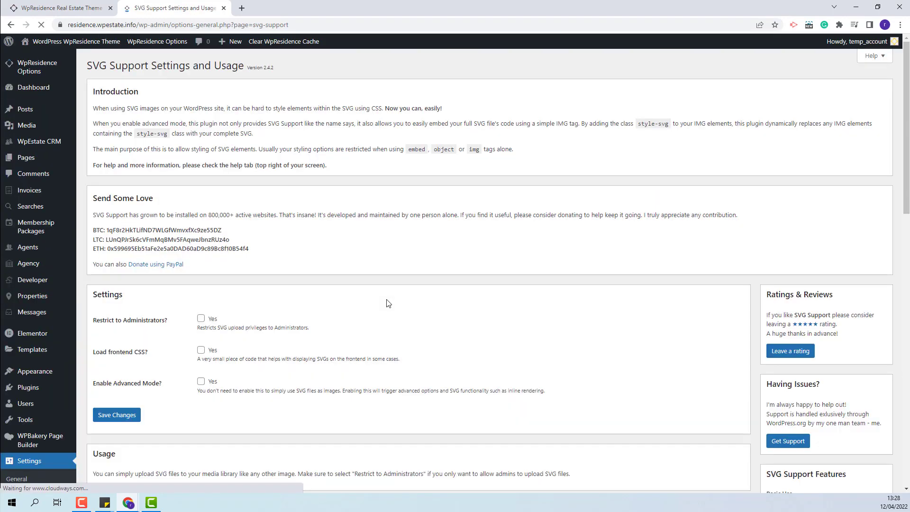
click(201, 319)
click(126, 419)
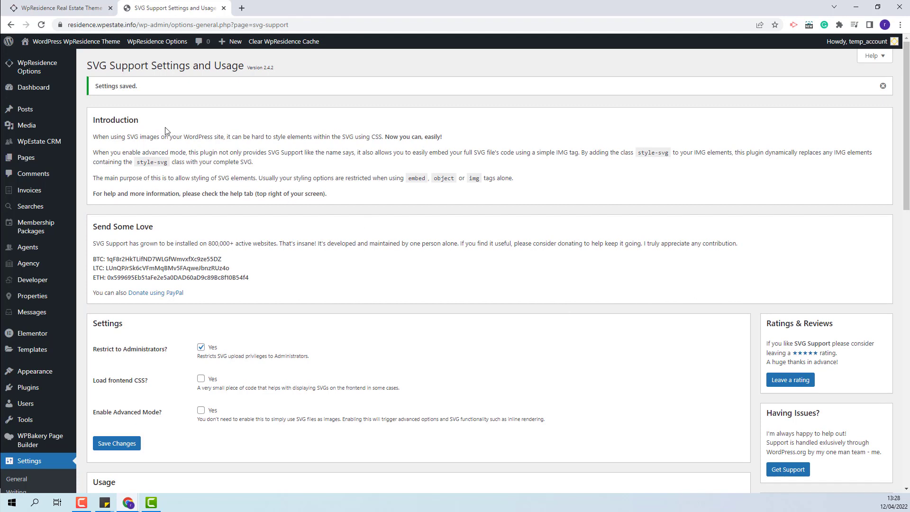
- Import the Las Vegas demo through the WpResidence demo import, without the optional WPForms and MonsterInsights plugins
mouse_move(34, 72)
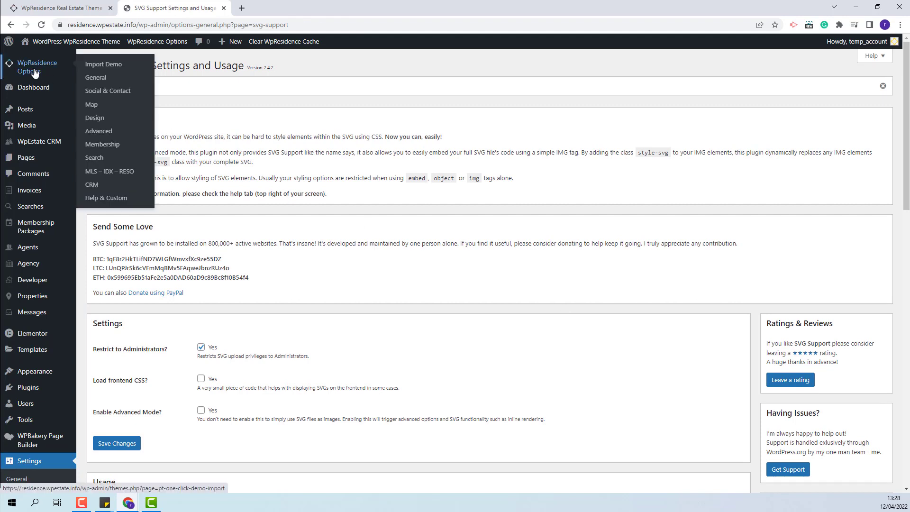
click(101, 66)
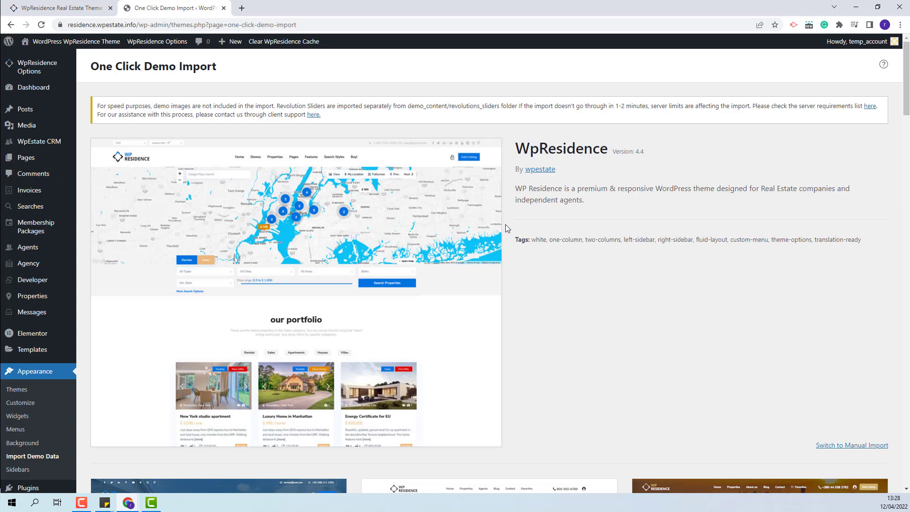
scroll(507, 228, down, 8)
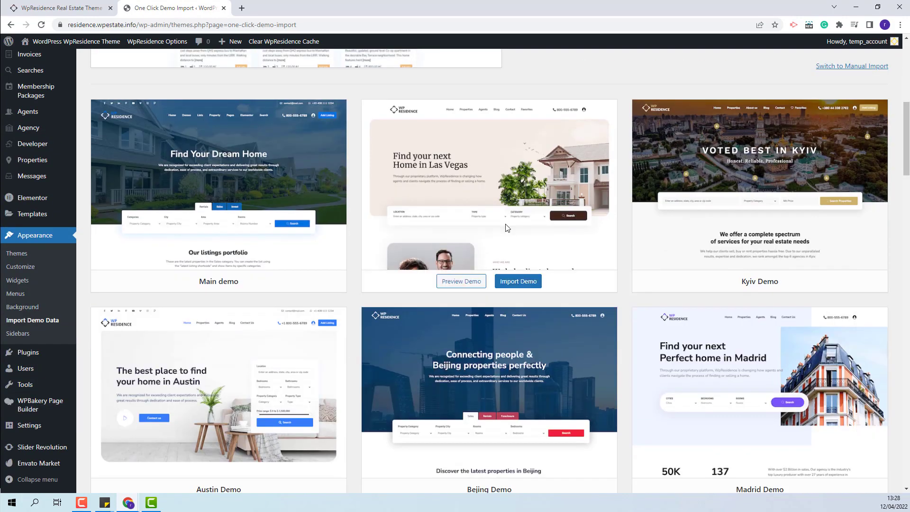
scroll(486, 99, down, 1)
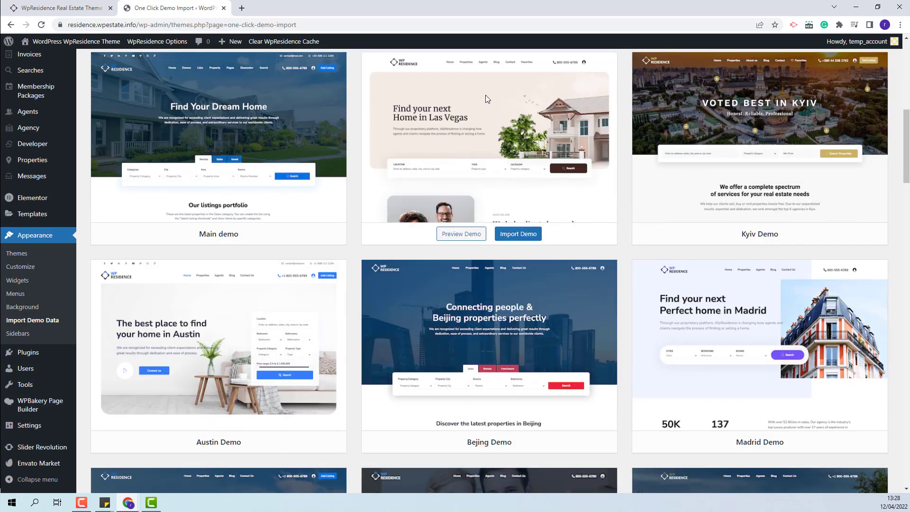
click(529, 237)
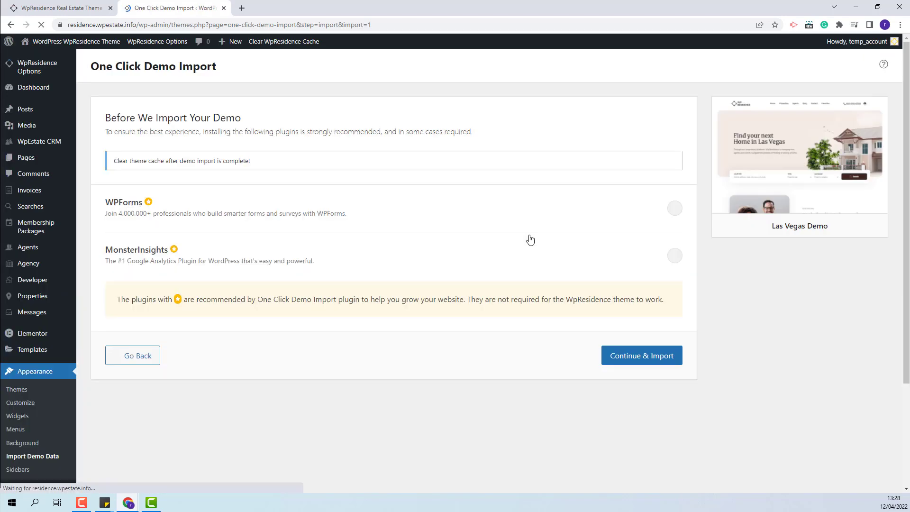
click(623, 362)
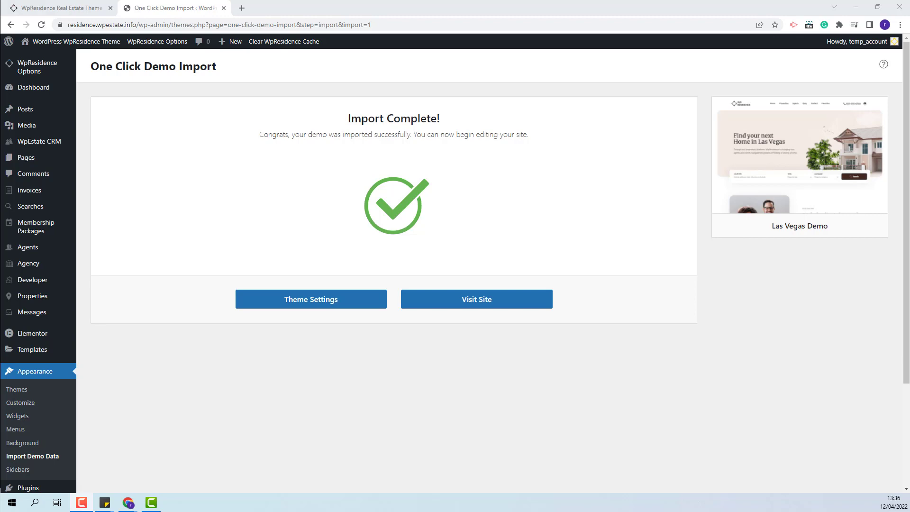
- Visit the site and look over the imported Las Vegas home page
click(481, 301)
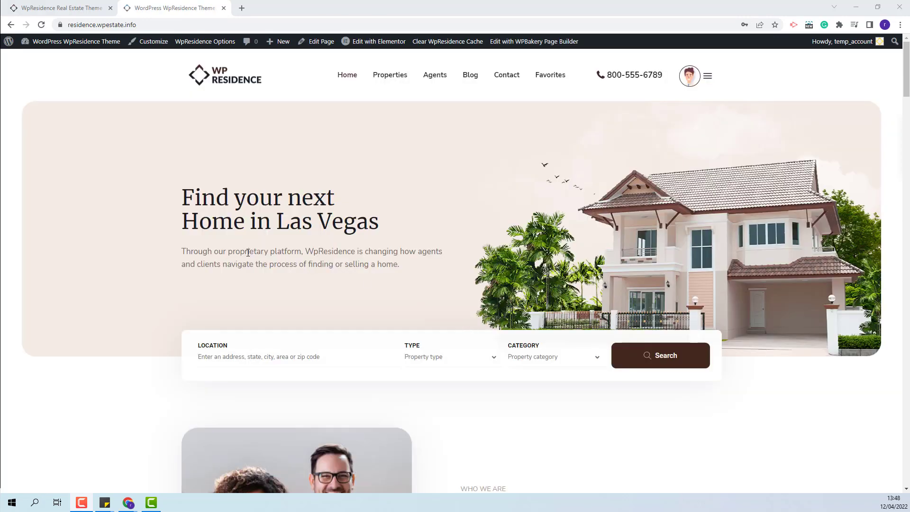
scroll(781, 277, down, 8)
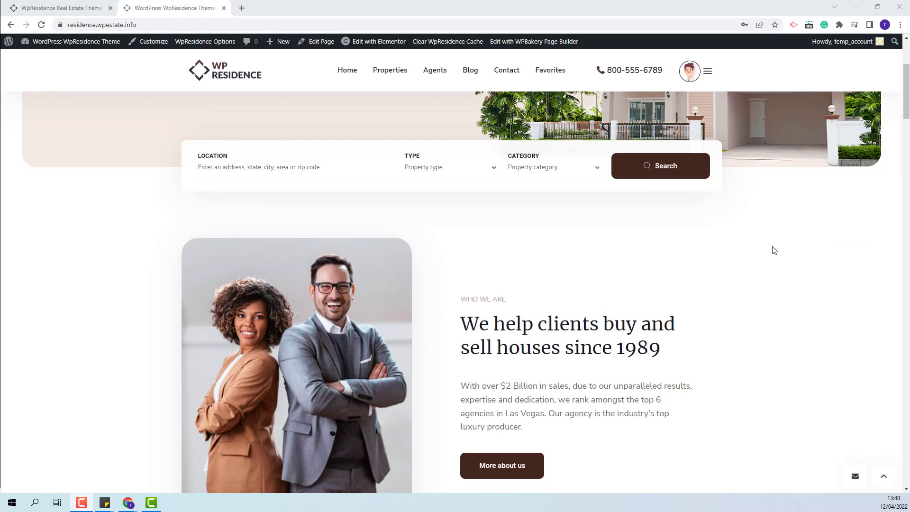
scroll(773, 250, down, 4)
scroll(771, 250, up, 5)
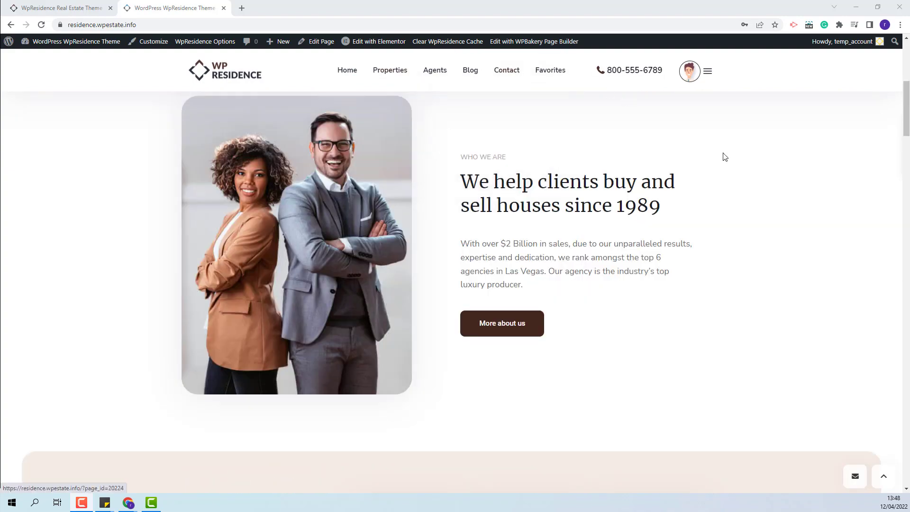
scroll(741, 162, up, 6)
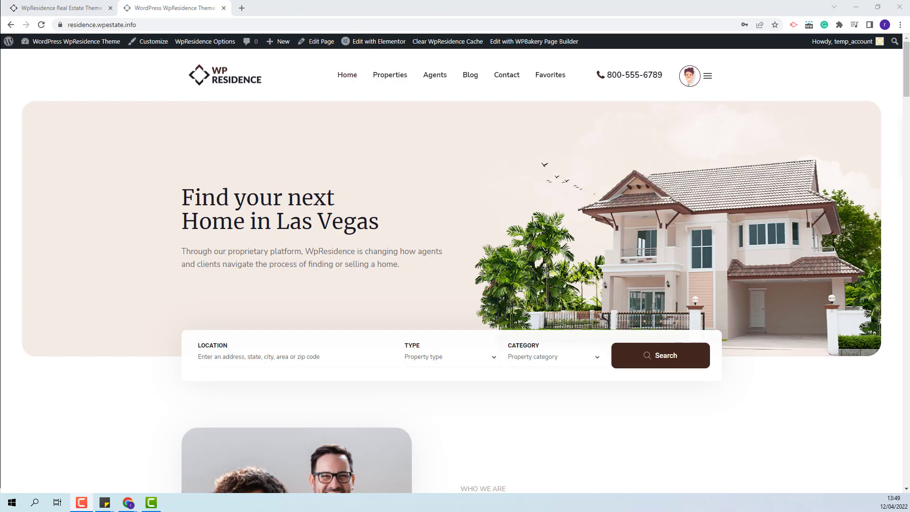
- Open the WpResidence Options in a separate browser tab and review the Logos & Favicon settings
middle_click(204, 42)
click(266, 5)
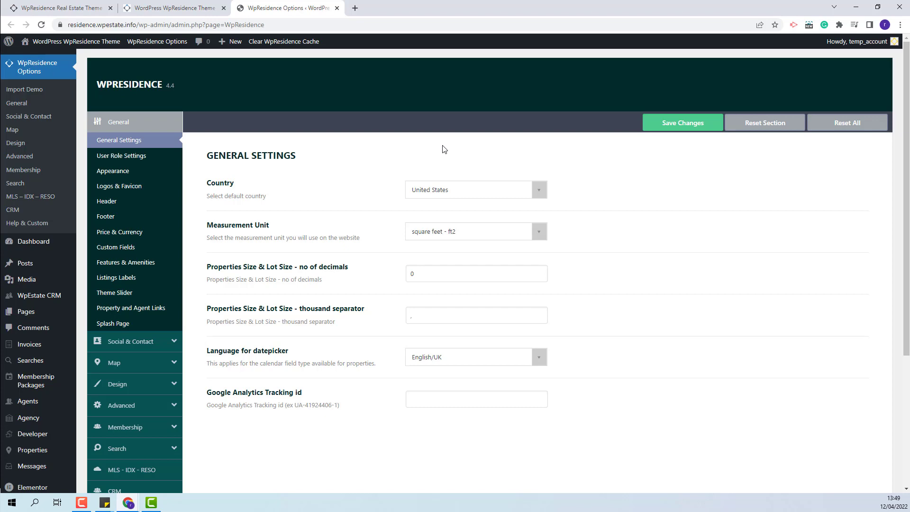
click(123, 186)
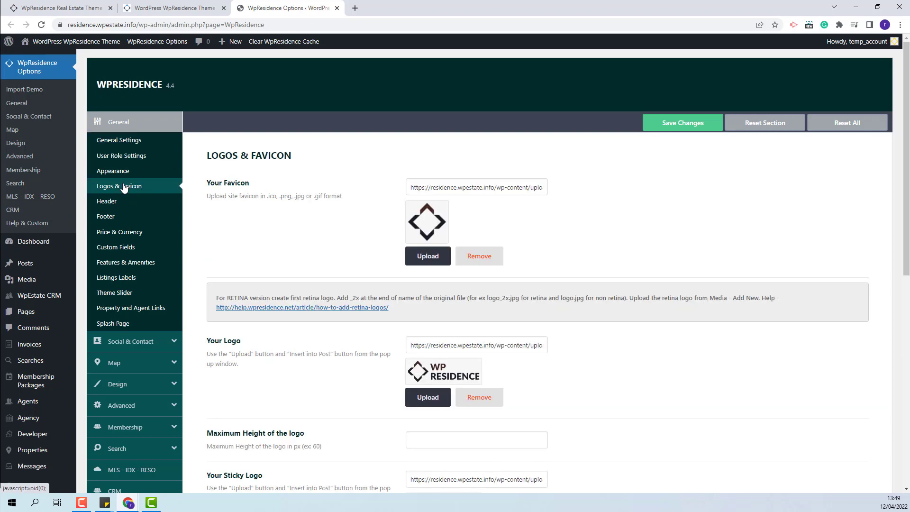
scroll(594, 320, down, 5)
scroll(605, 352, down, 2)
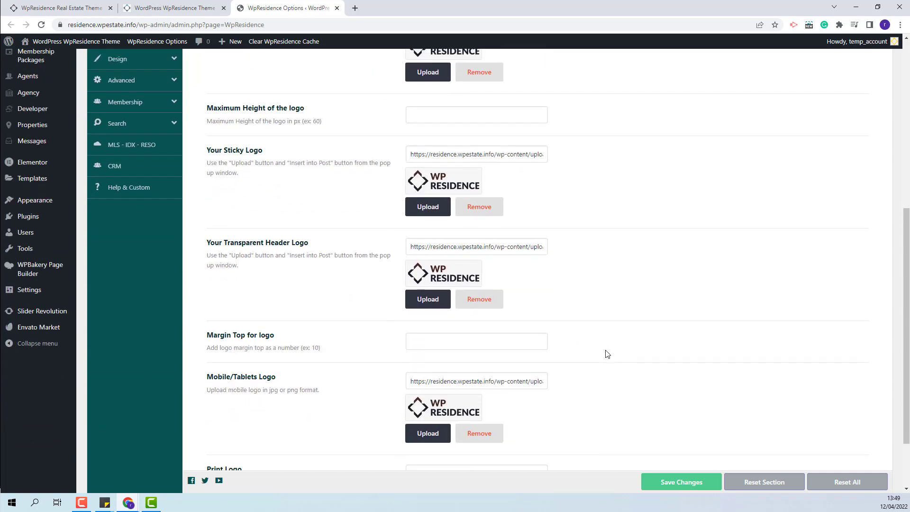
scroll(606, 351, up, 6)
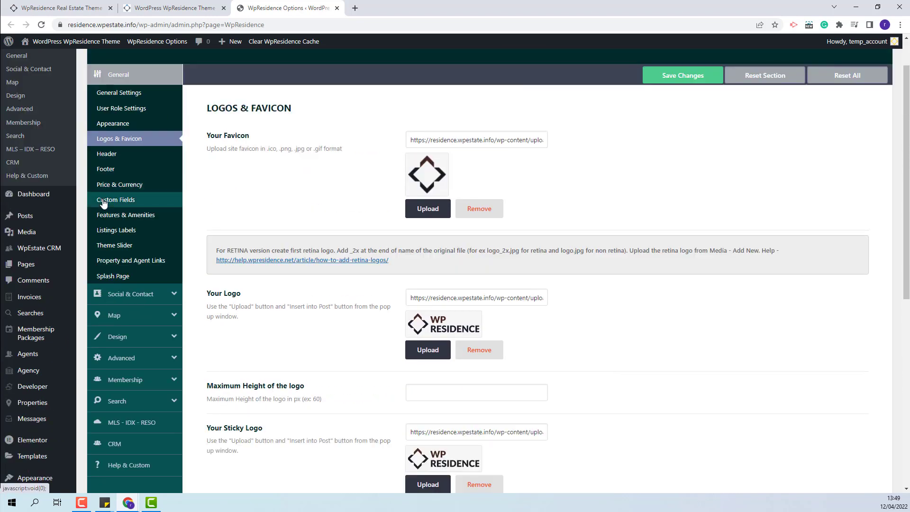
- View the contact page details and switch the map system to Google Maps in Map Settings
click(105, 298)
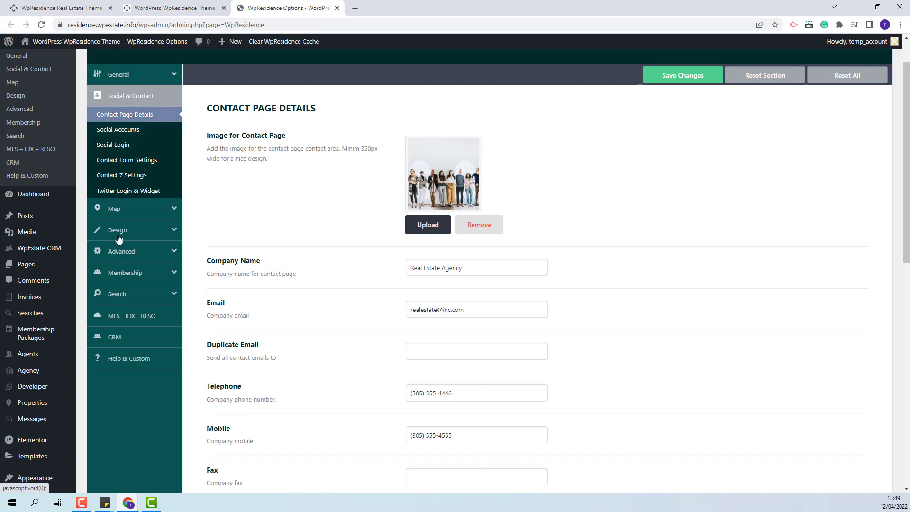
click(133, 209)
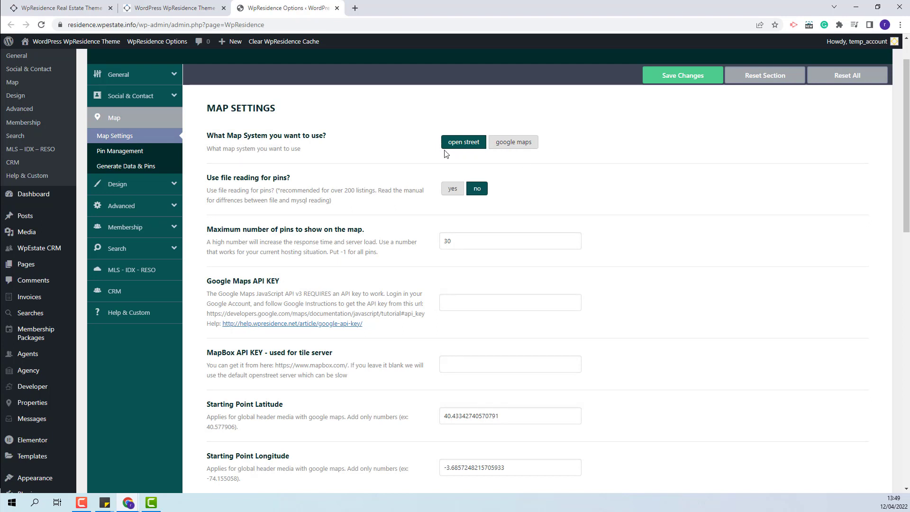
click(517, 143)
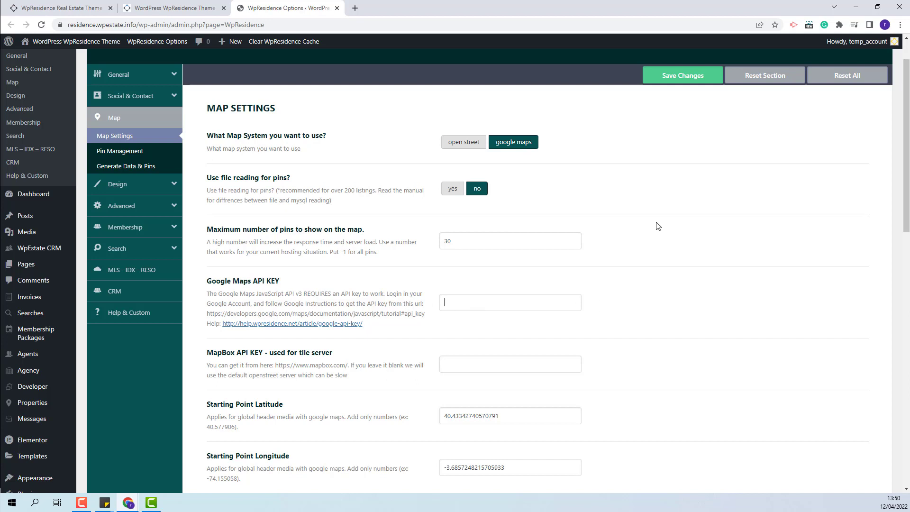
- Look through the theme's general design, email management and membership settings
click(100, 189)
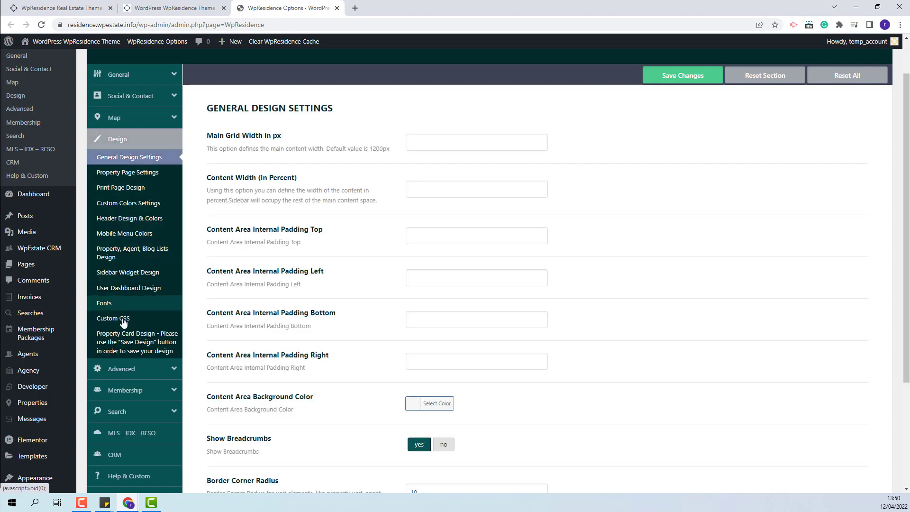
click(122, 368)
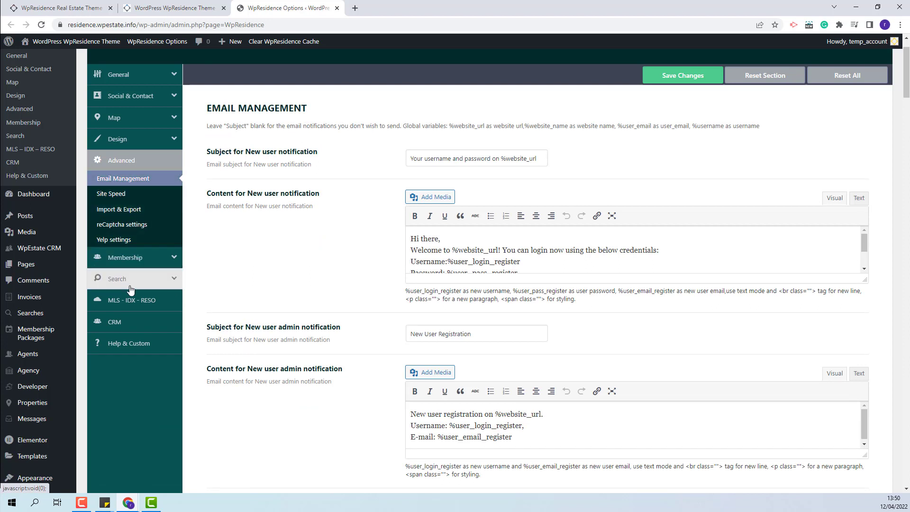
click(179, 256)
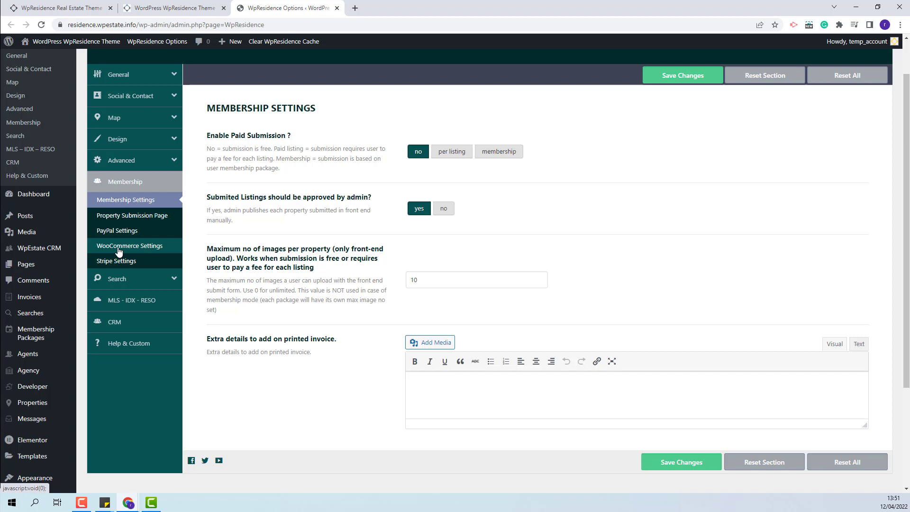
- Examine the Advanced Search Display and Advanced Search Form settings, including search type, price slider and amenities
click(110, 280)
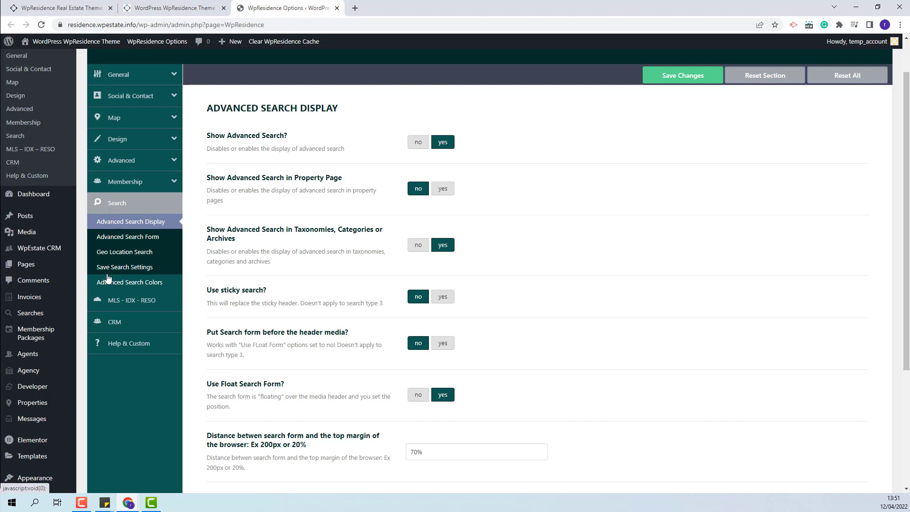
click(145, 236)
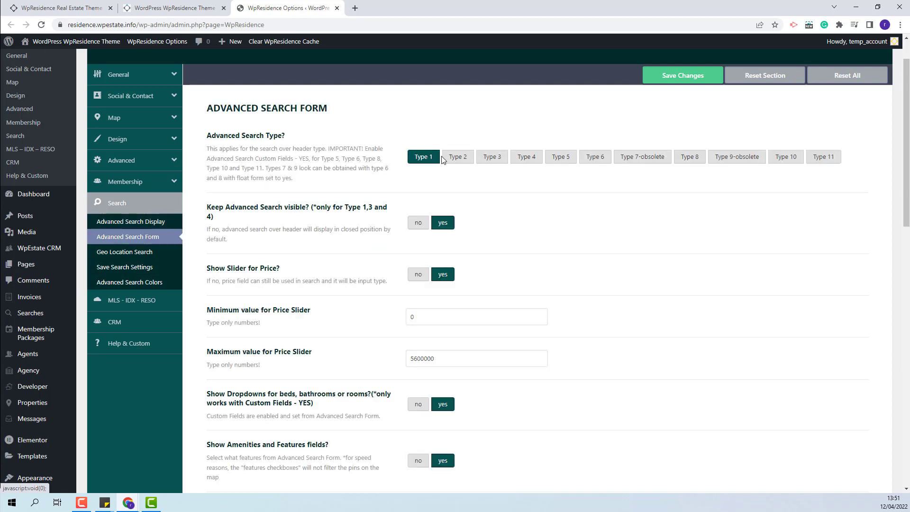
scroll(530, 254, down, 1)
scroll(531, 249, down, 2)
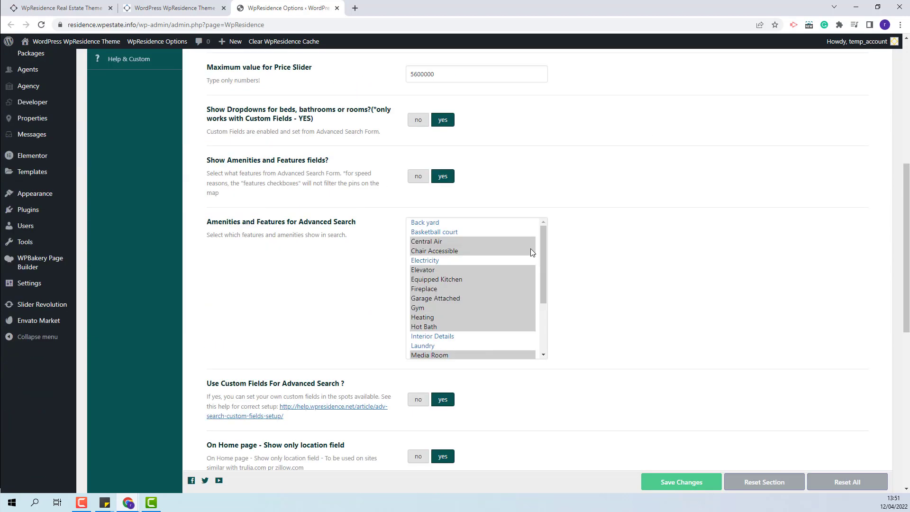
scroll(532, 253, up, 1)
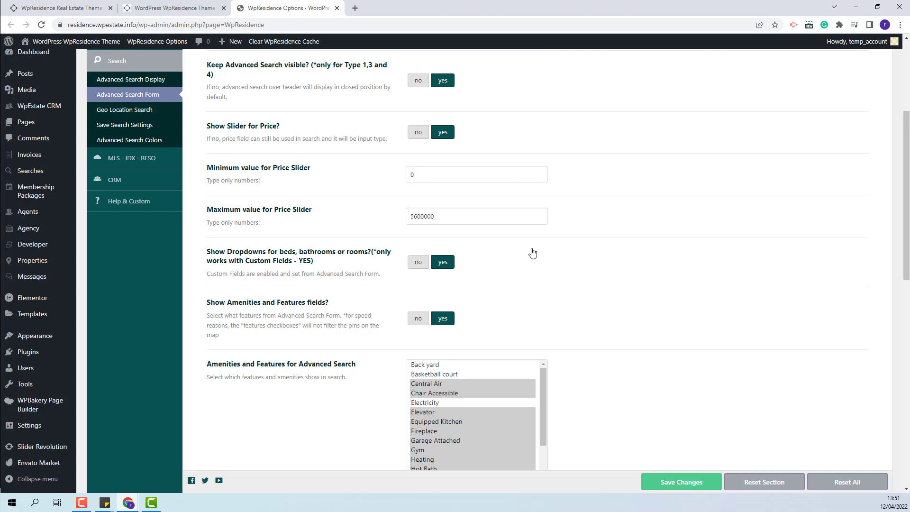
- Set the WordPress permalink structure to Post name and save the changes
scroll(532, 253, up, 3)
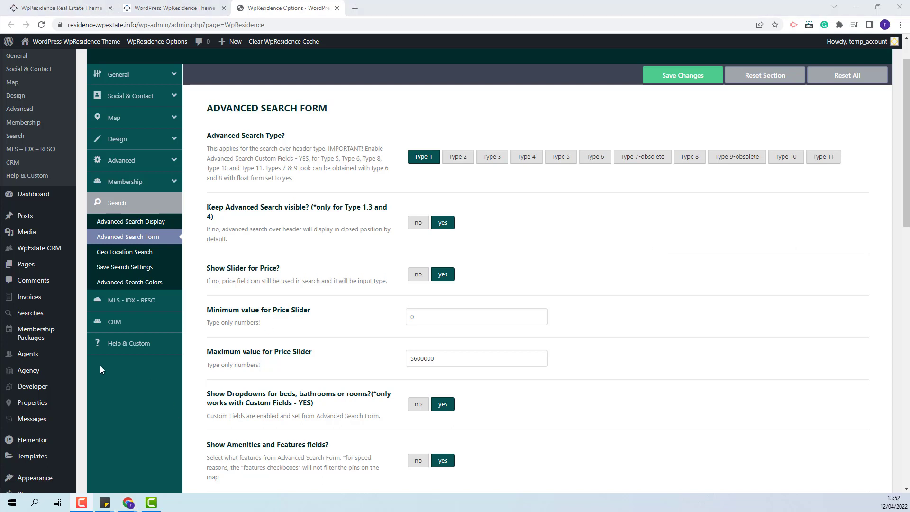
scroll(61, 357, down, 5)
mouse_move(71, 336)
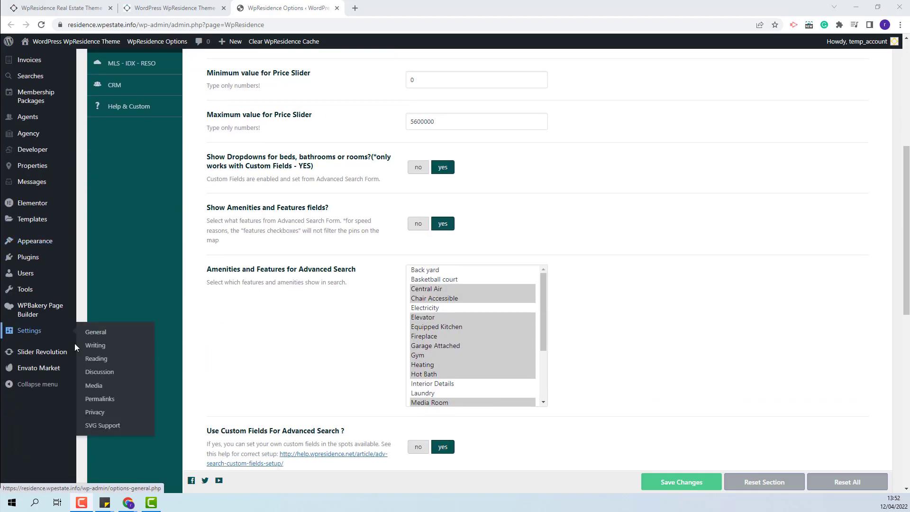
click(97, 401)
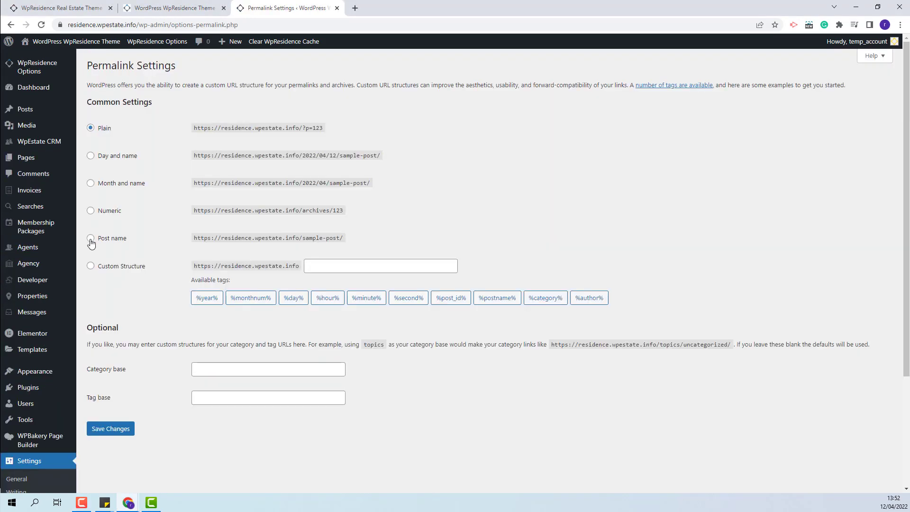
click(91, 239)
click(111, 429)
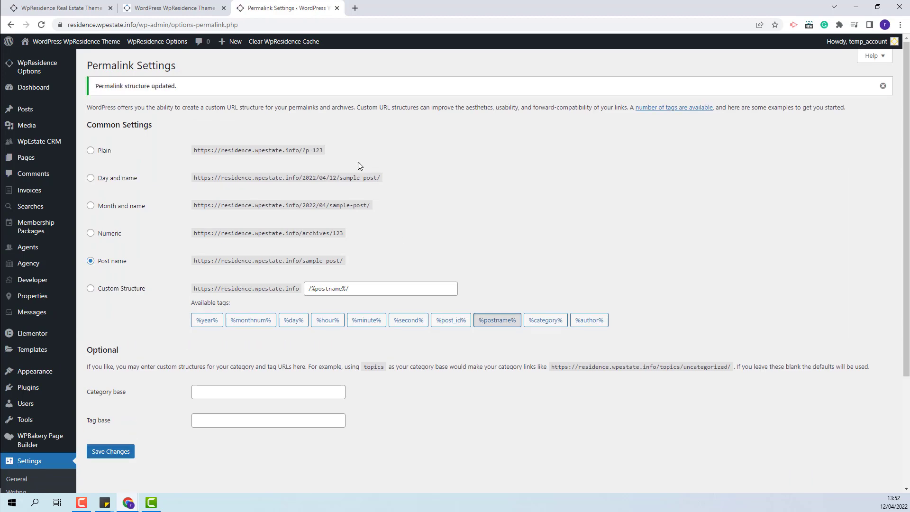
- View the live homepage down to the "Explore most popular areas" section with its neighborhood tiles
click(175, 9)
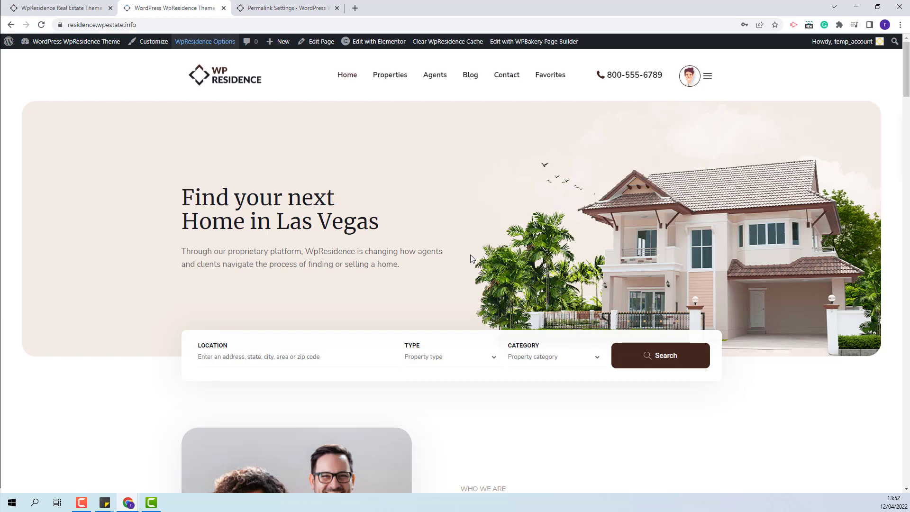
scroll(472, 257, down, 10)
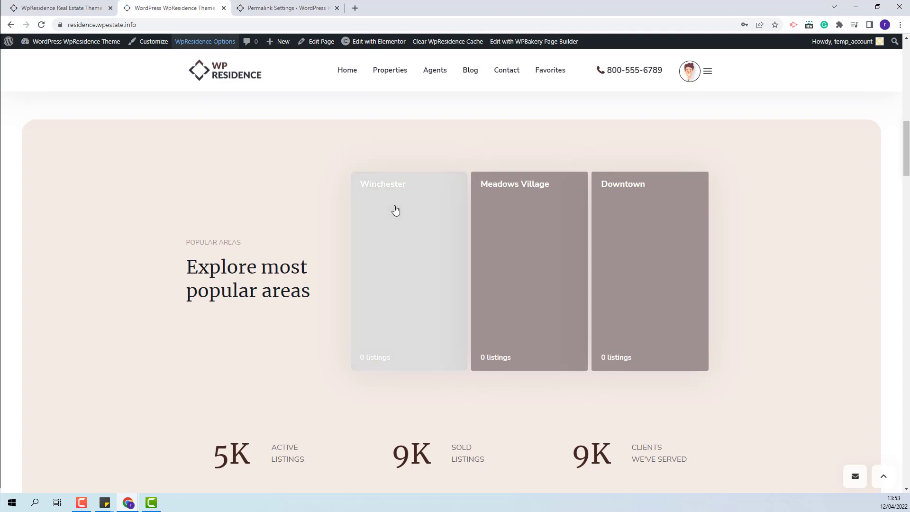
scroll(552, 337, up, 1)
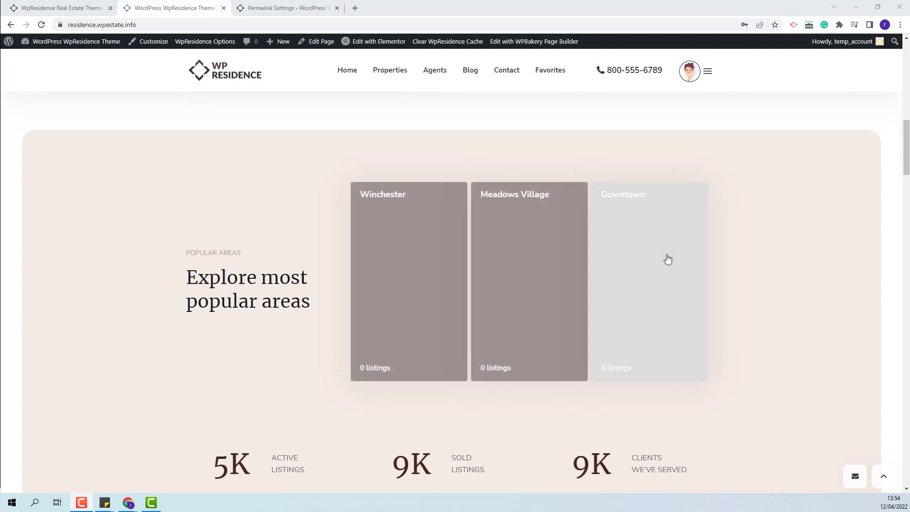
- Open the homepage in Elementor in a separate browser tab and inspect the popular areas grid widget's content settings
right_click(368, 45)
click(383, 51)
click(279, 8)
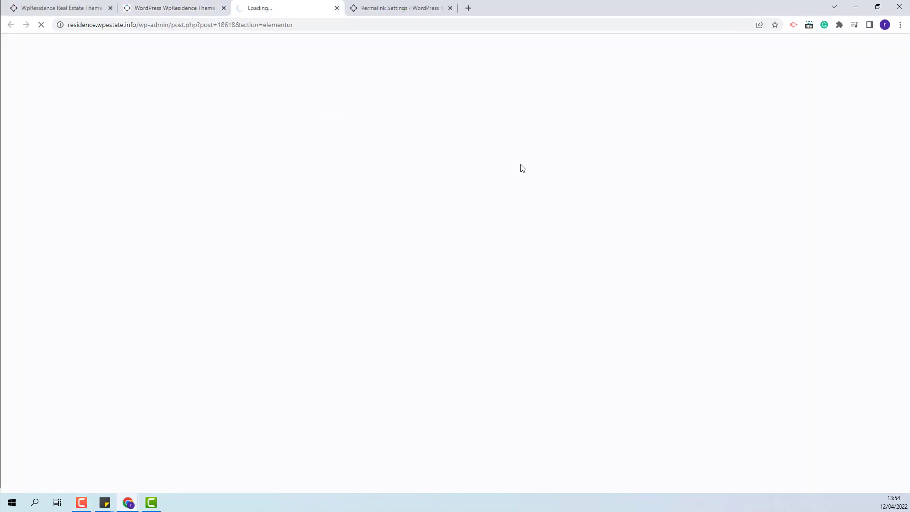
scroll(521, 169, down, 10)
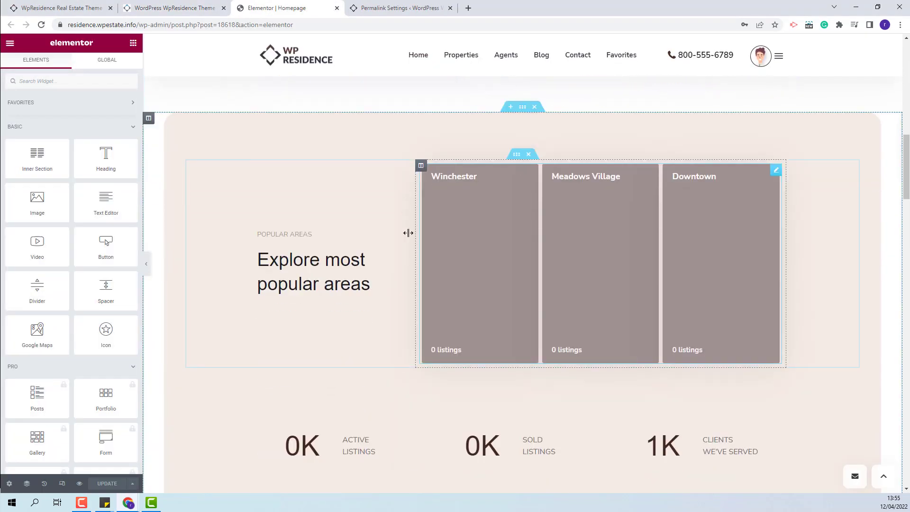
click(494, 275)
scroll(495, 274, up, 10)
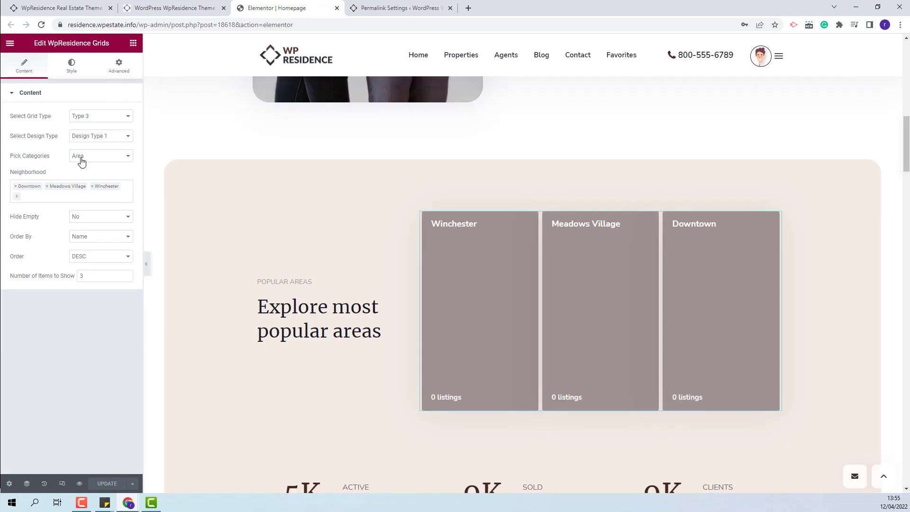
- Return to the WordPress admin and open the Downtown property neighborhood for editing
click(415, 12)
mouse_move(33, 298)
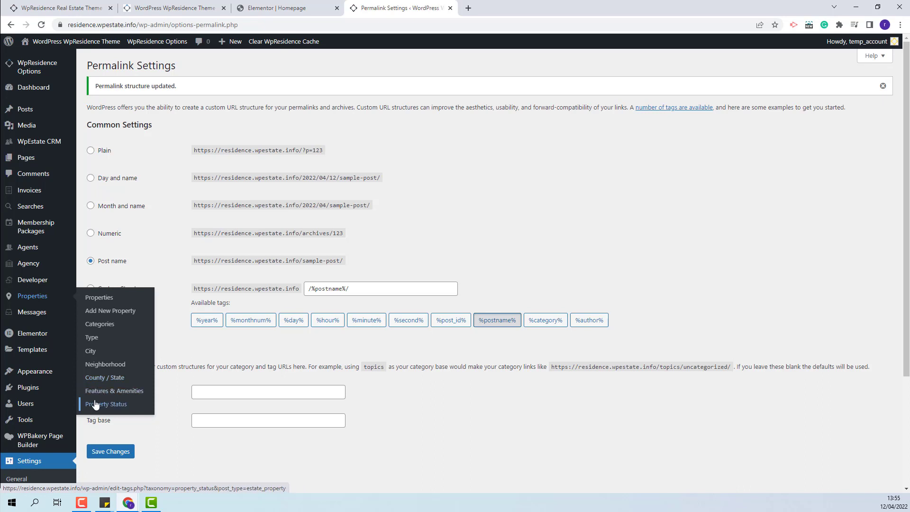
click(97, 368)
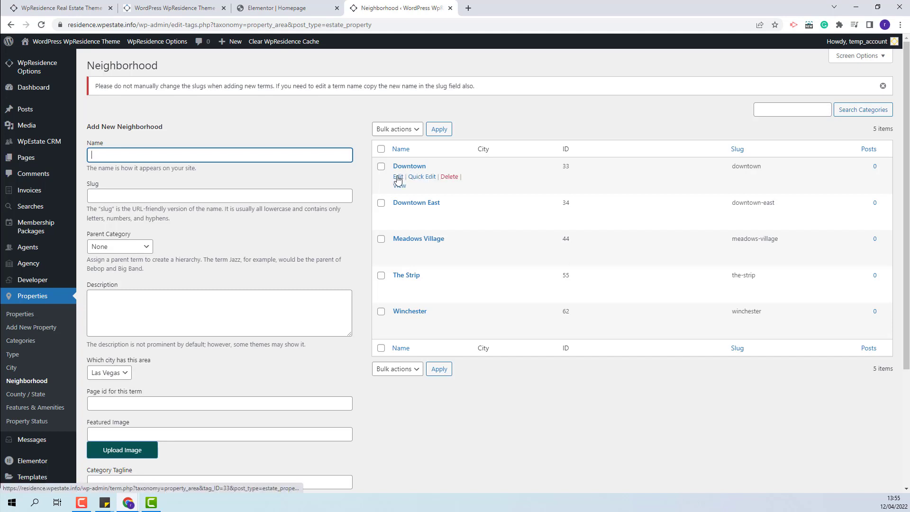
click(398, 176)
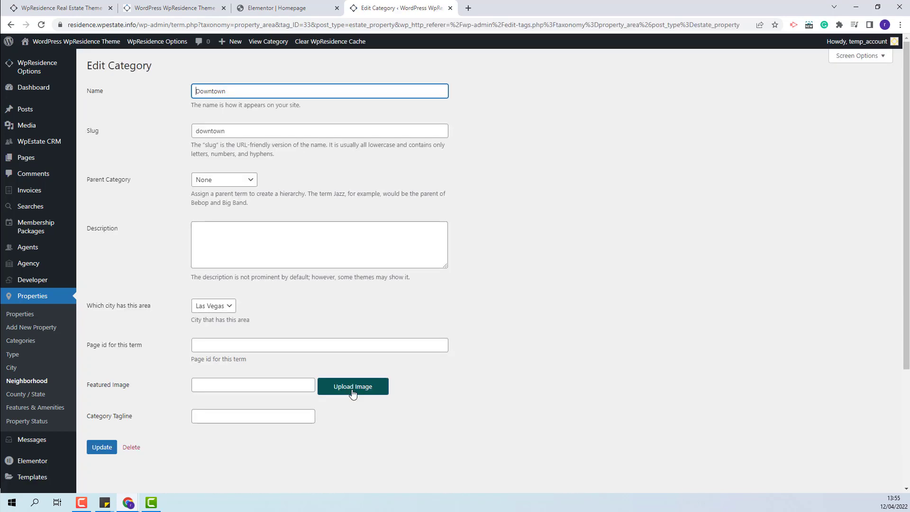
- Upload city2.jpg from the computer as Downtown's featured image and update the neighborhood
click(352, 388)
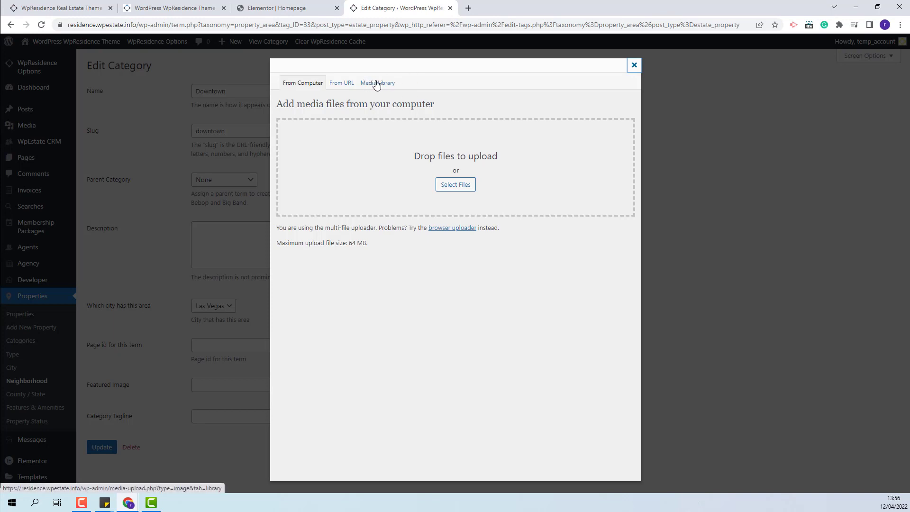
click(454, 188)
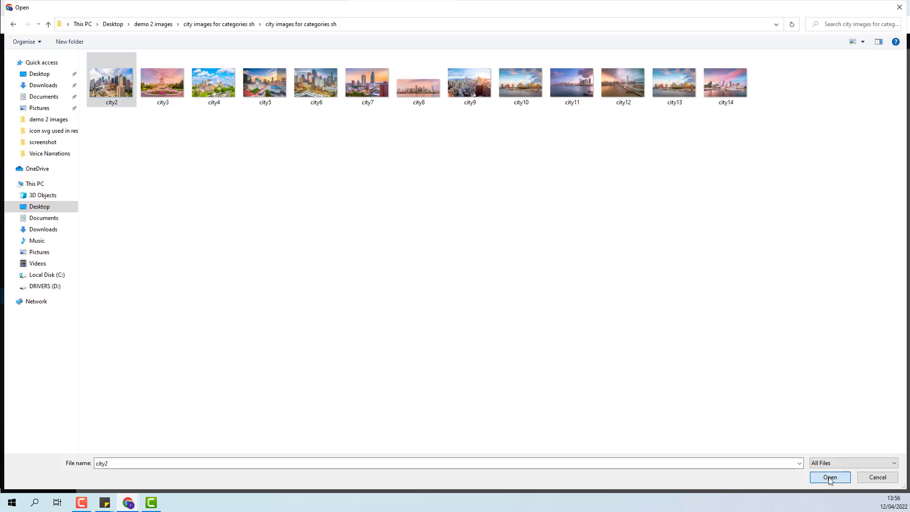
click(829, 478)
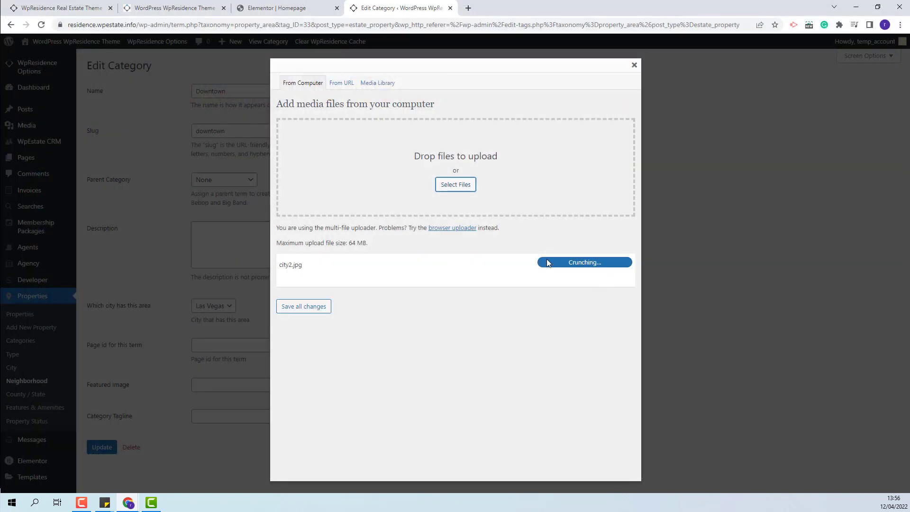
scroll(540, 257, down, 4)
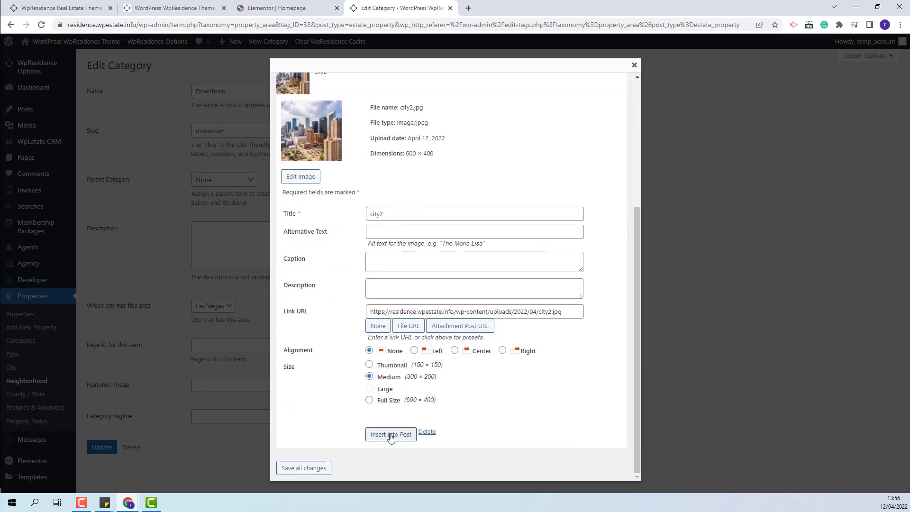
click(390, 433)
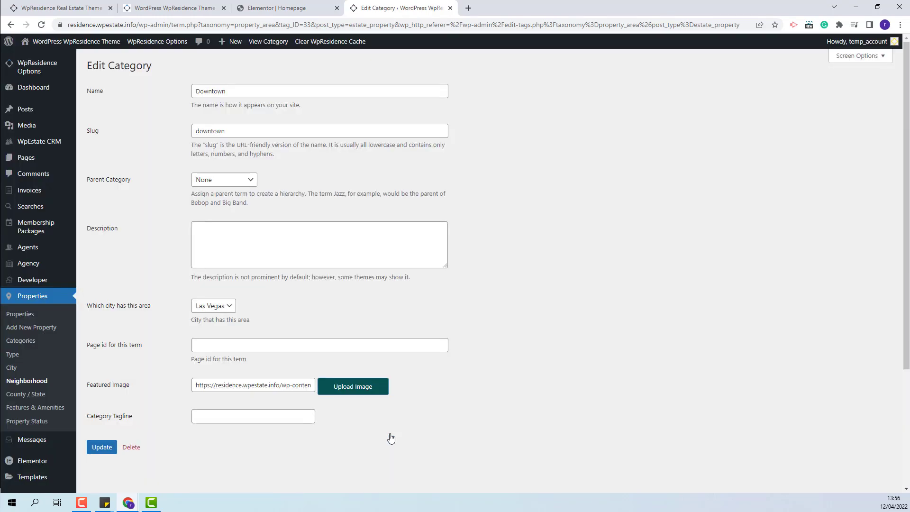
click(94, 450)
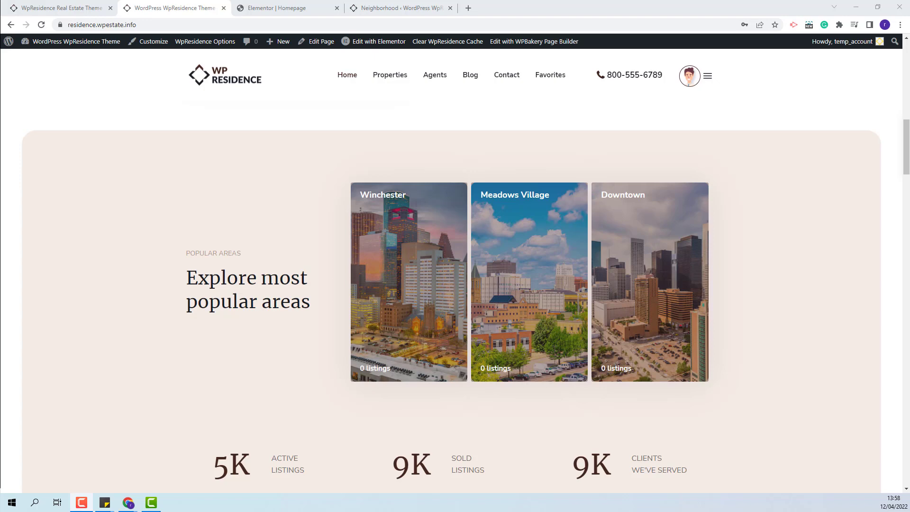
- Check the live homepage's area images and hero, switch back to Elementor and show the page structure in the Navigator
scroll(753, 223, up, 5)
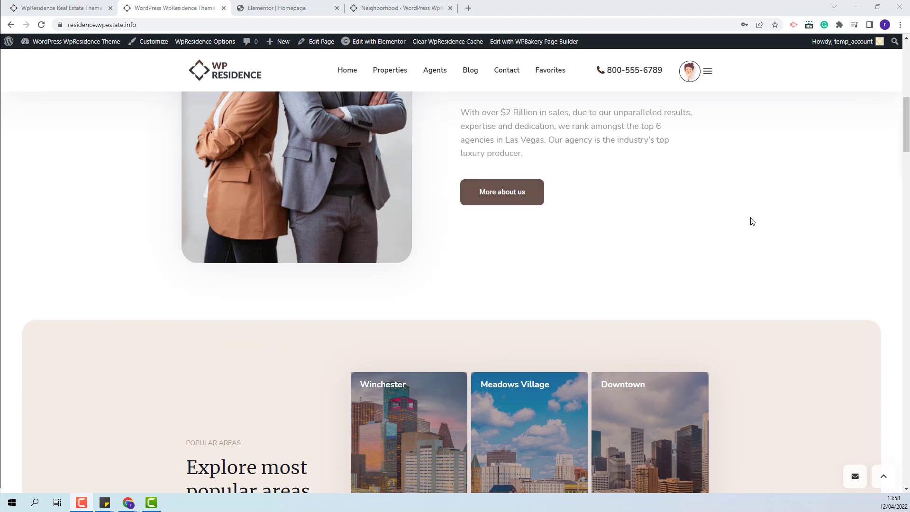
scroll(751, 219, up, 7)
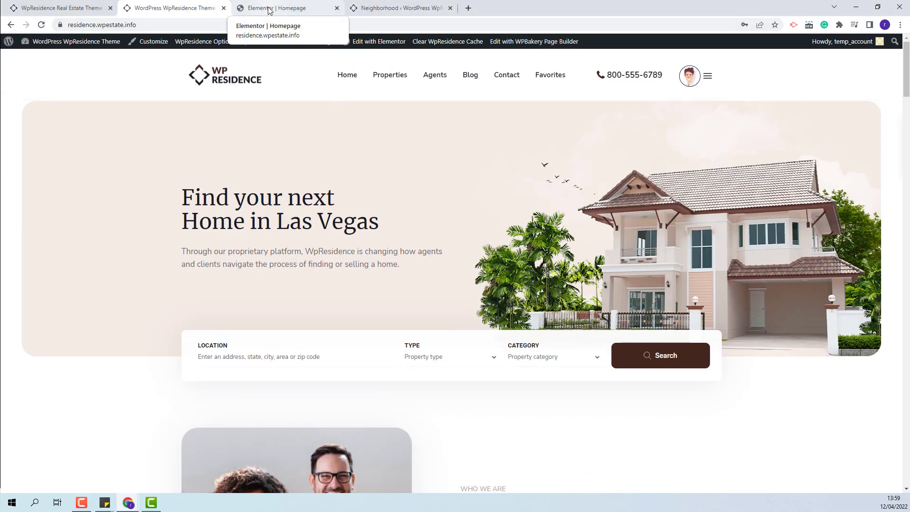
click(268, 9)
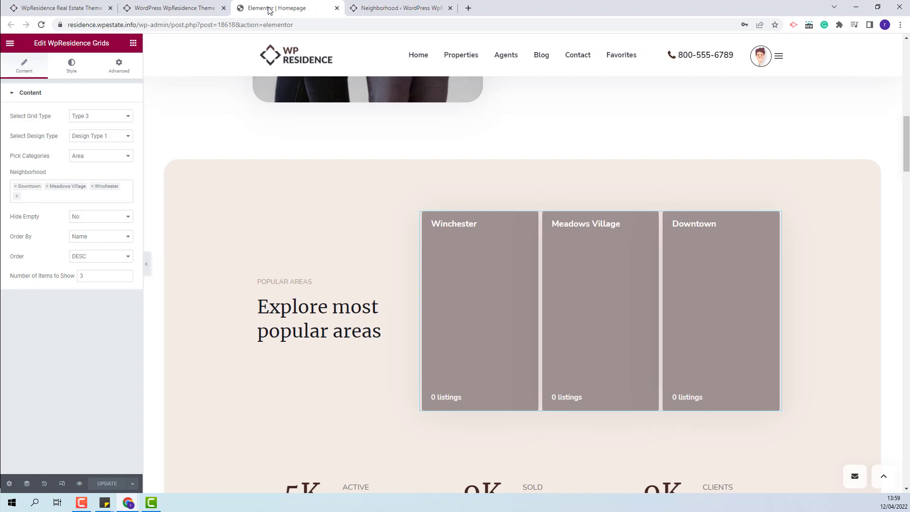
click(27, 484)
click(816, 108)
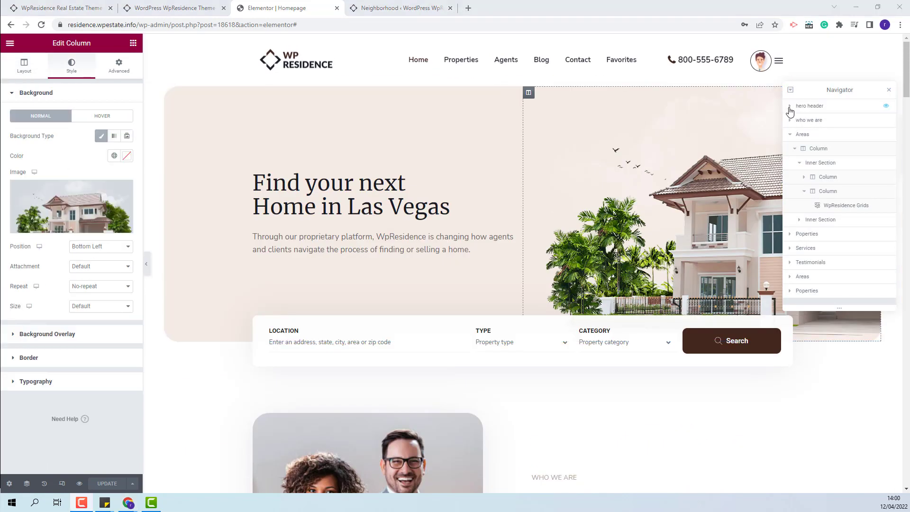
- Examine the hero header's nested columns and the background image settings of its second inner column
click(790, 105)
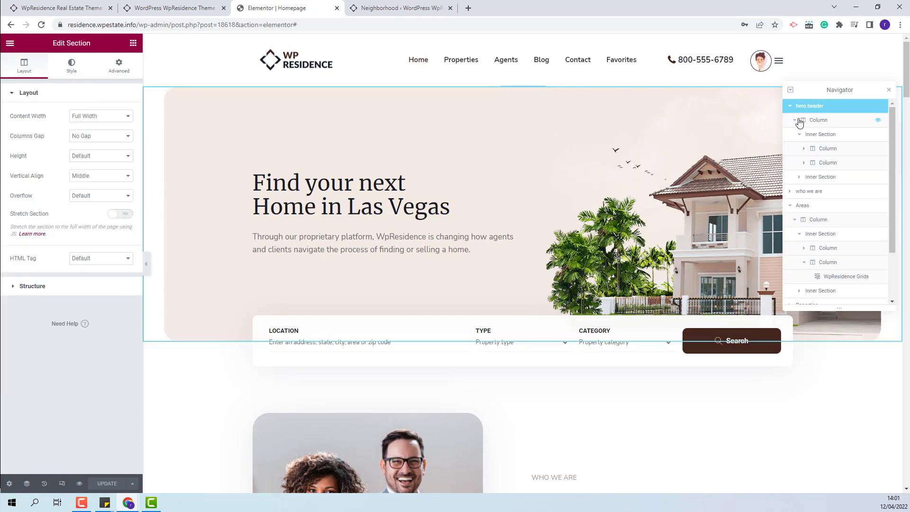
click(815, 120)
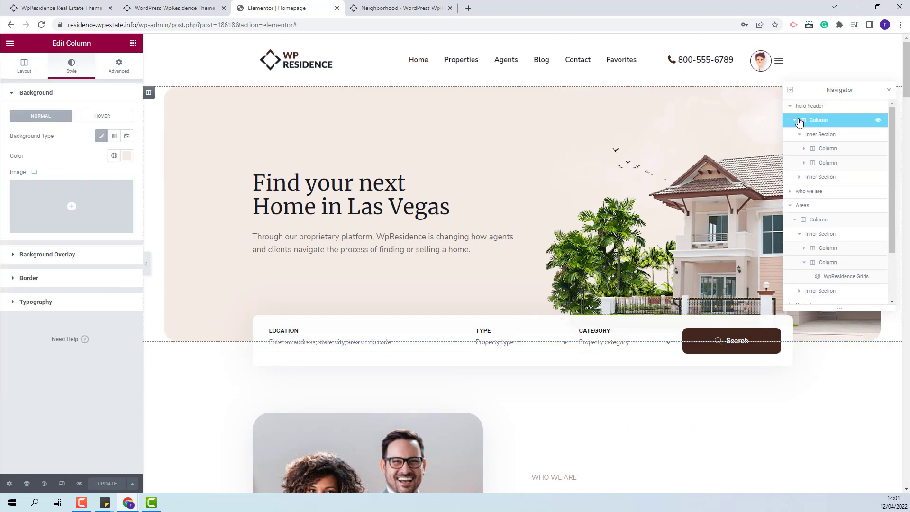
click(809, 135)
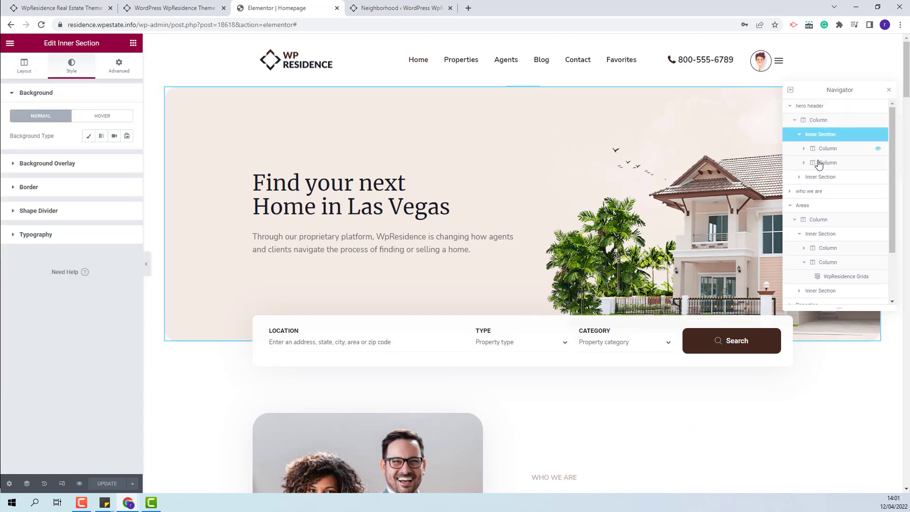
click(821, 168)
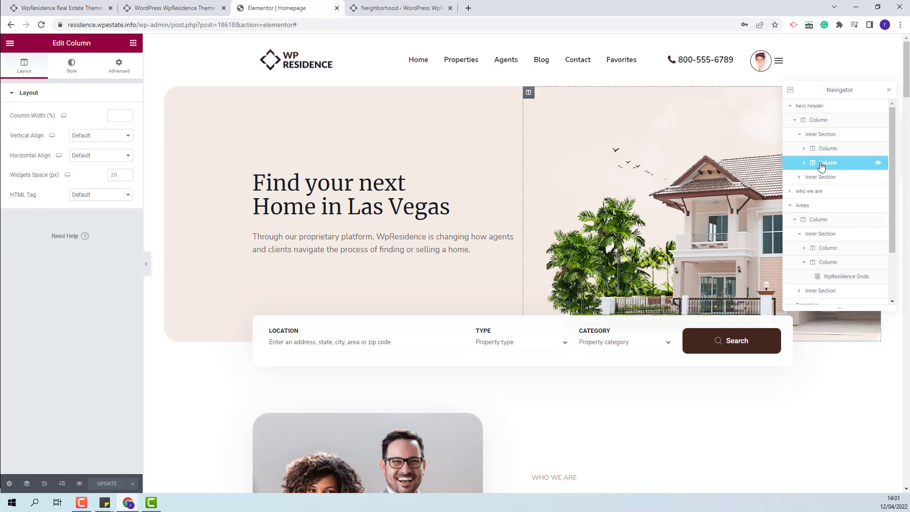
click(64, 71)
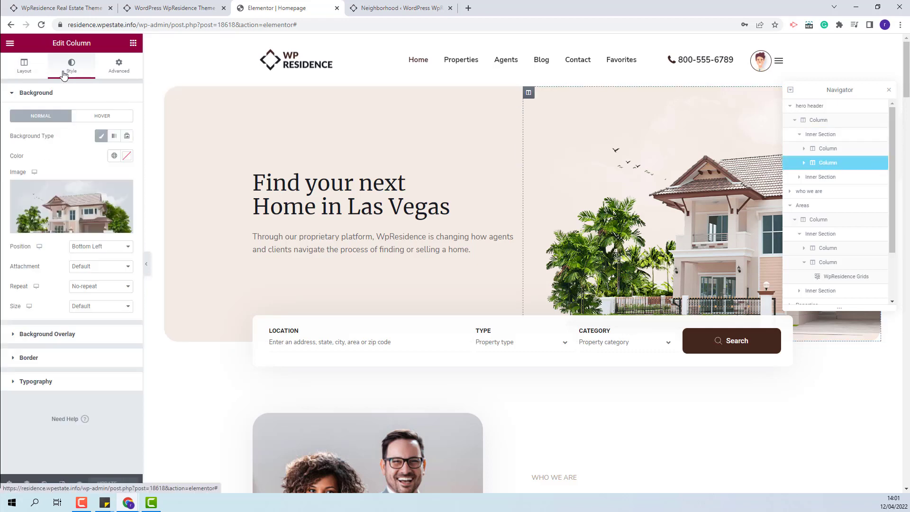
mouse_move(53, 201)
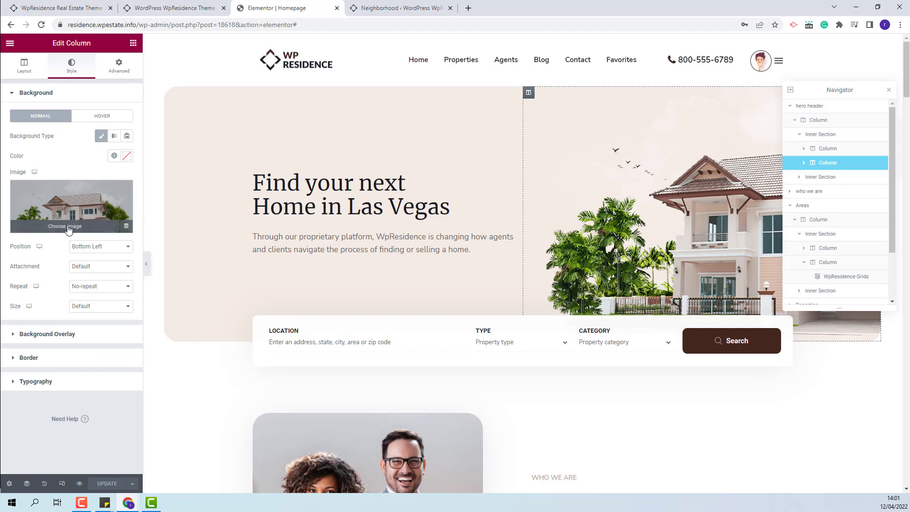
- Inspect the hero's heading and description text widgets and the Search Form Builder's form field settings
click(305, 202)
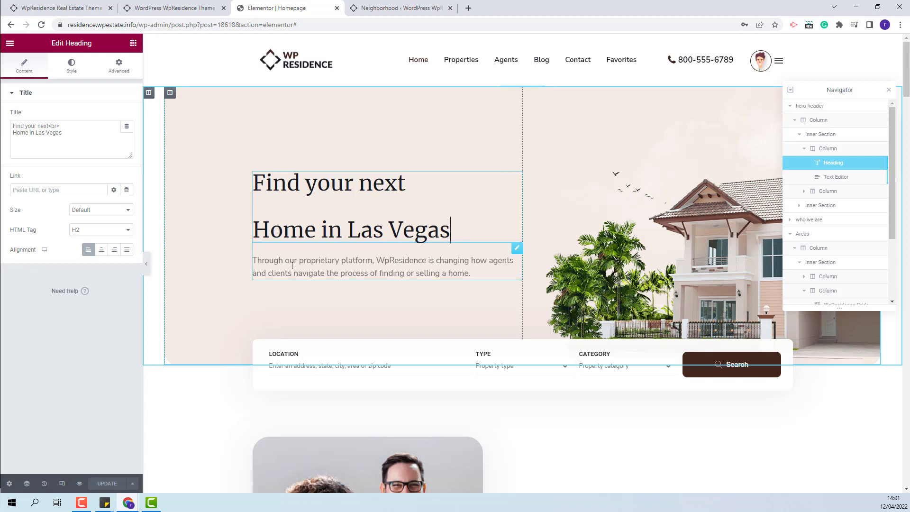
click(379, 268)
click(366, 327)
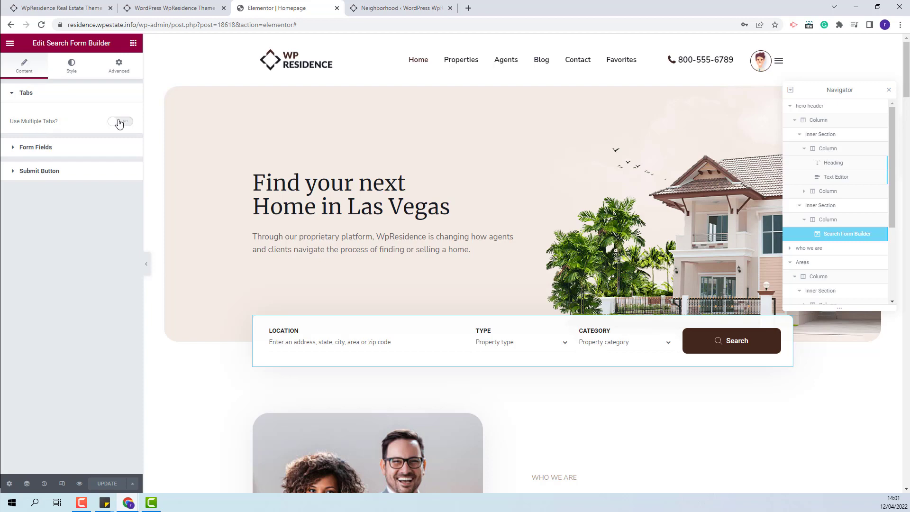
click(116, 147)
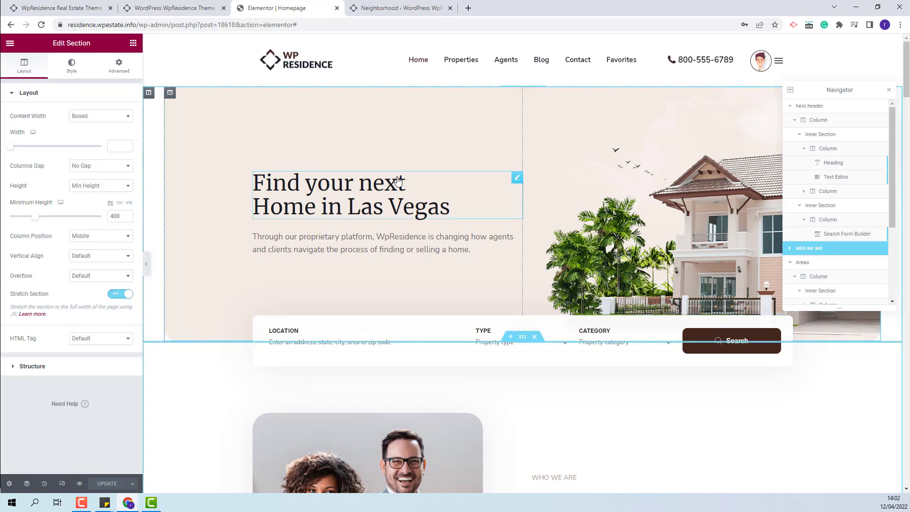
- Inspect the "who we are" section's image column background settings and the text widget holding its agency description
scroll(663, 286, down, 4)
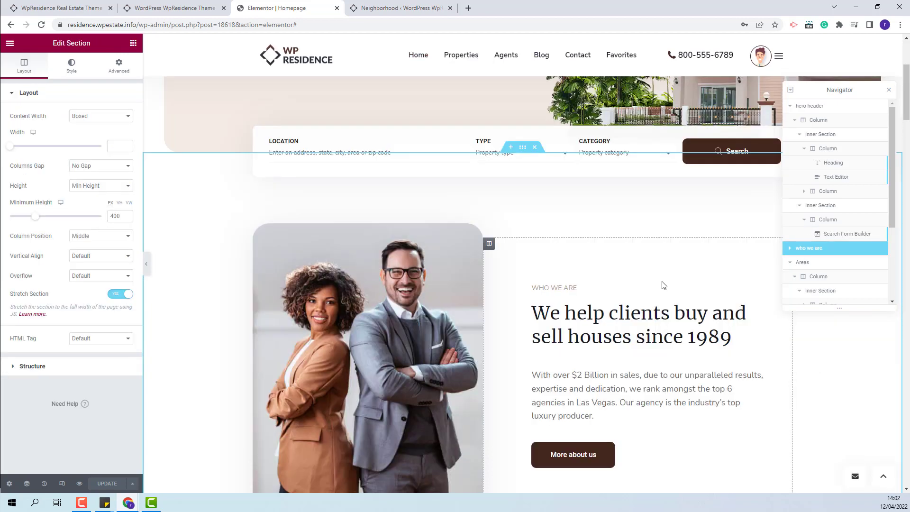
scroll(663, 285, down, 3)
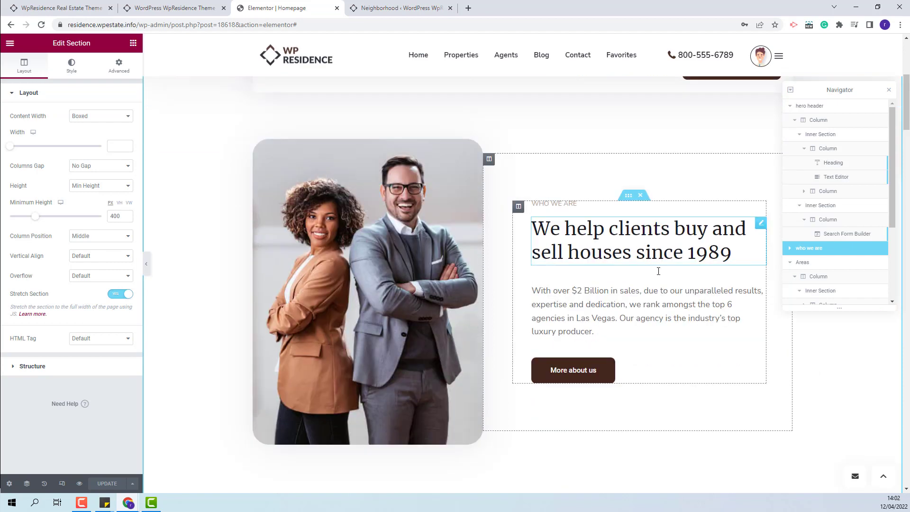
click(353, 239)
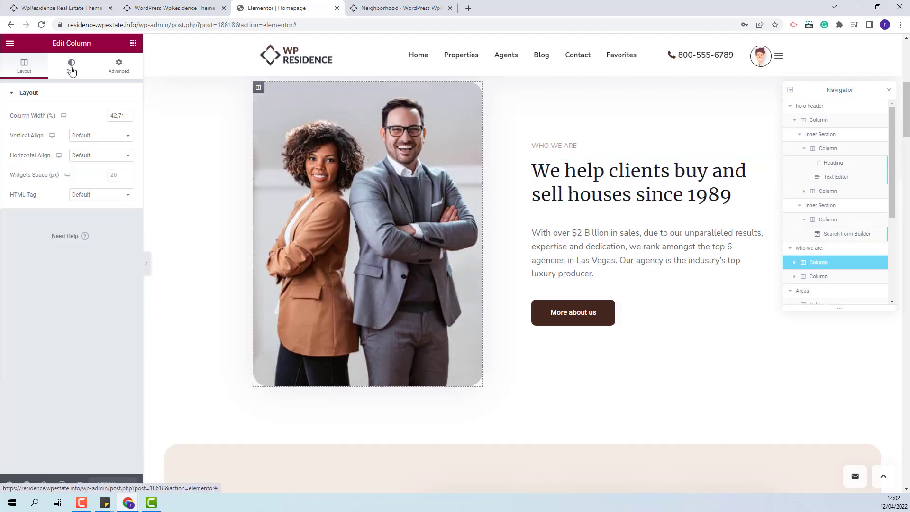
click(72, 70)
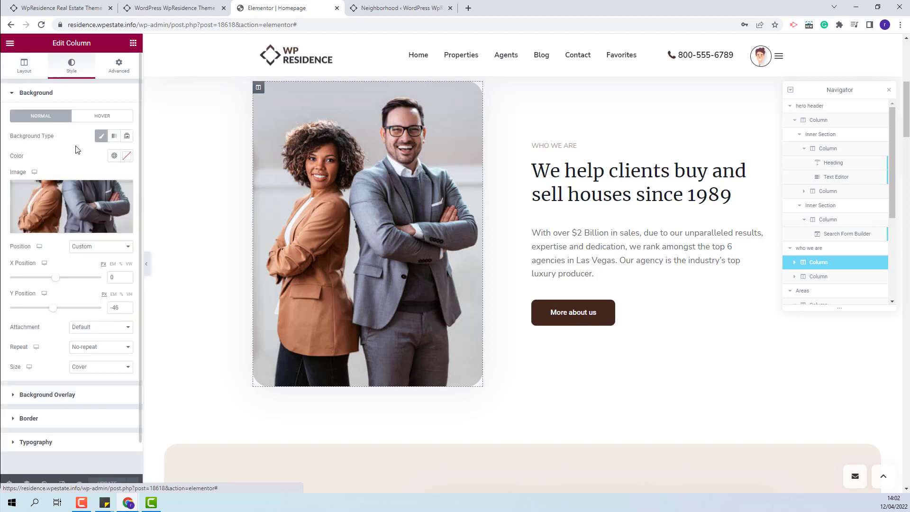
click(703, 255)
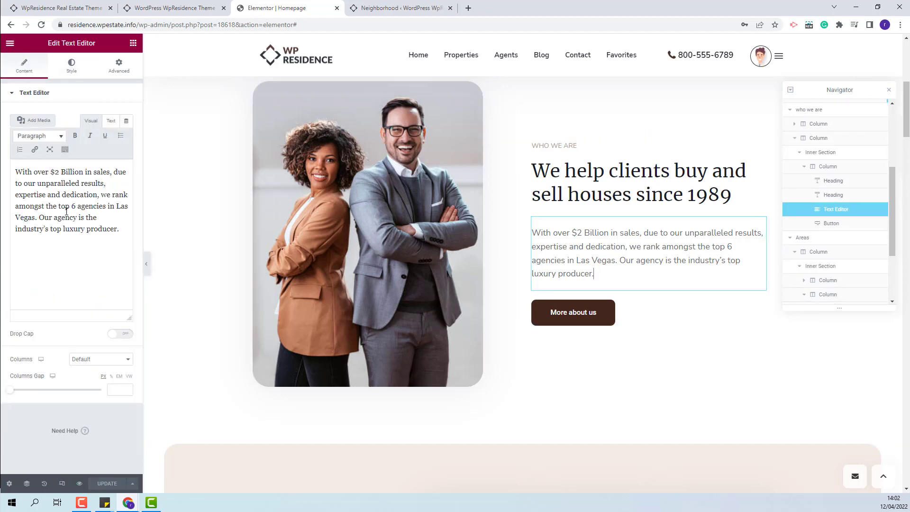
click(629, 308)
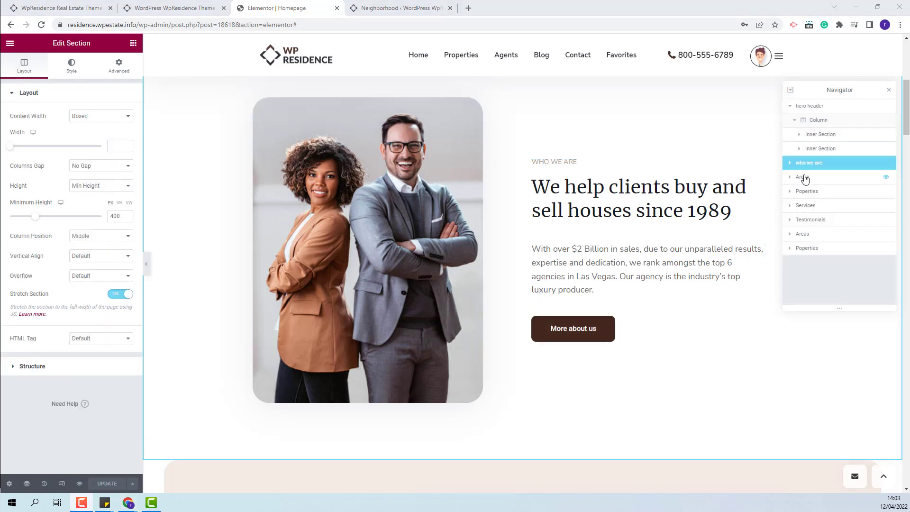
- Inspect the Areas section's WpResidence Grids widget, its category choices, and the two heading widgets beside it
click(801, 177)
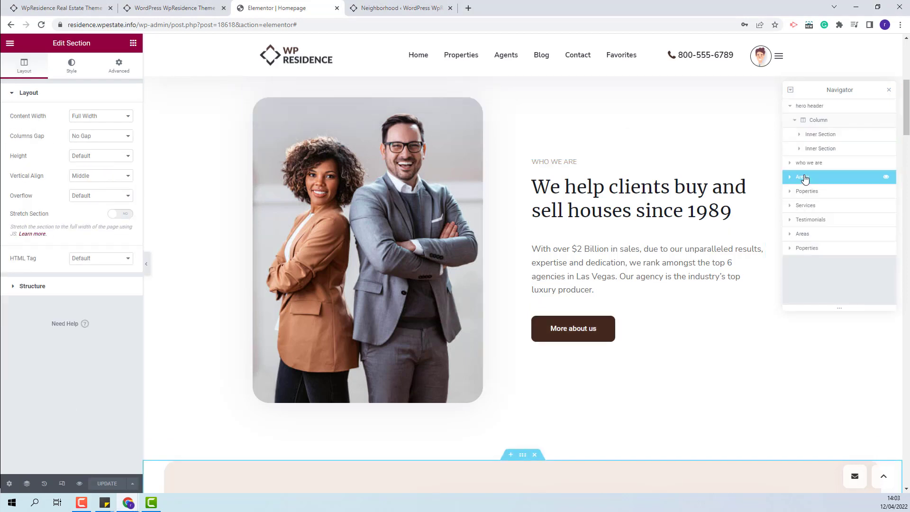
scroll(747, 351, down, 4)
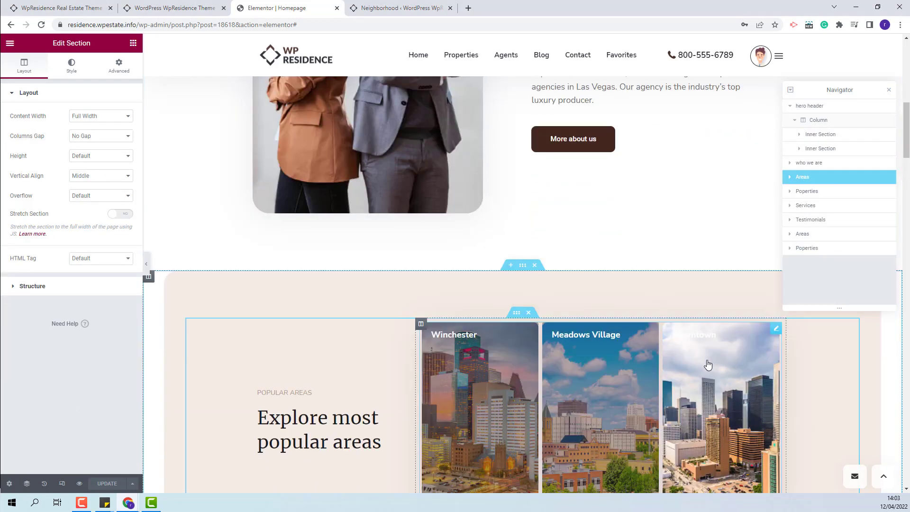
click(707, 366)
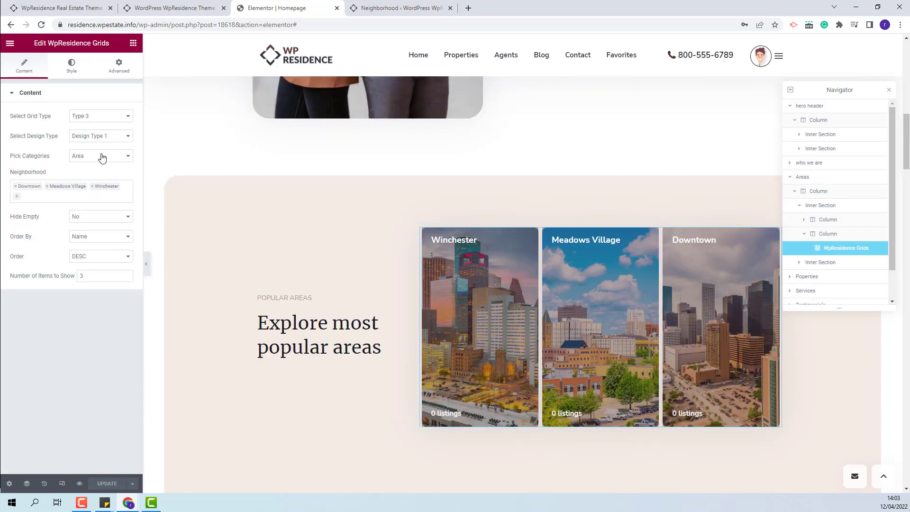
click(102, 156)
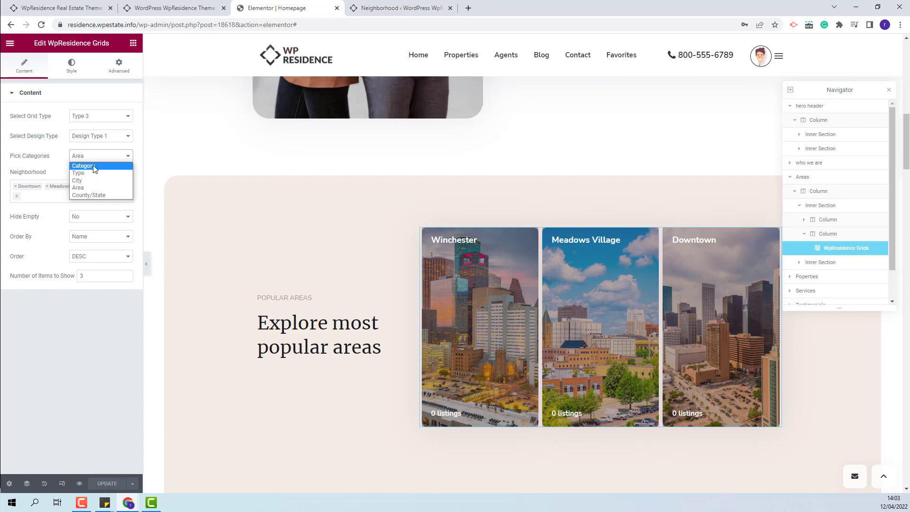
click(322, 323)
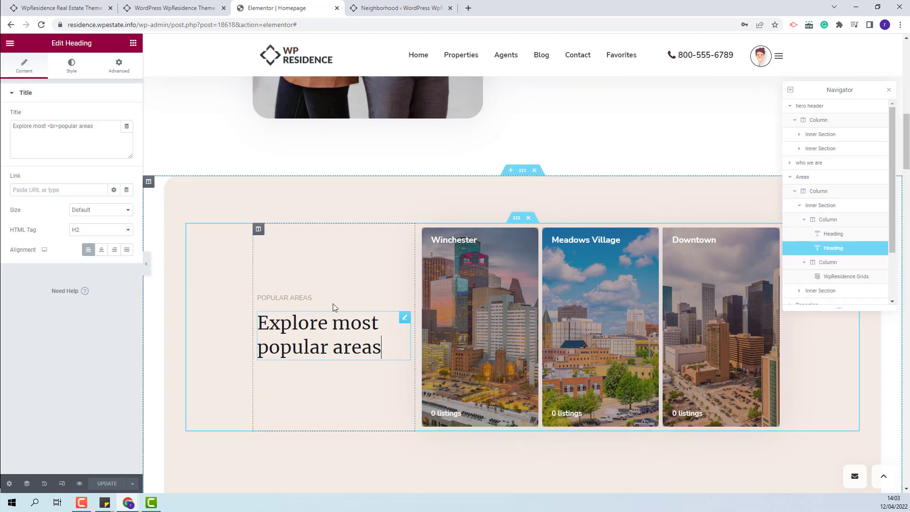
click(279, 297)
- Inspect the number settings of the Active Listings counter and the title of the heading next to it
scroll(284, 308, down, 3)
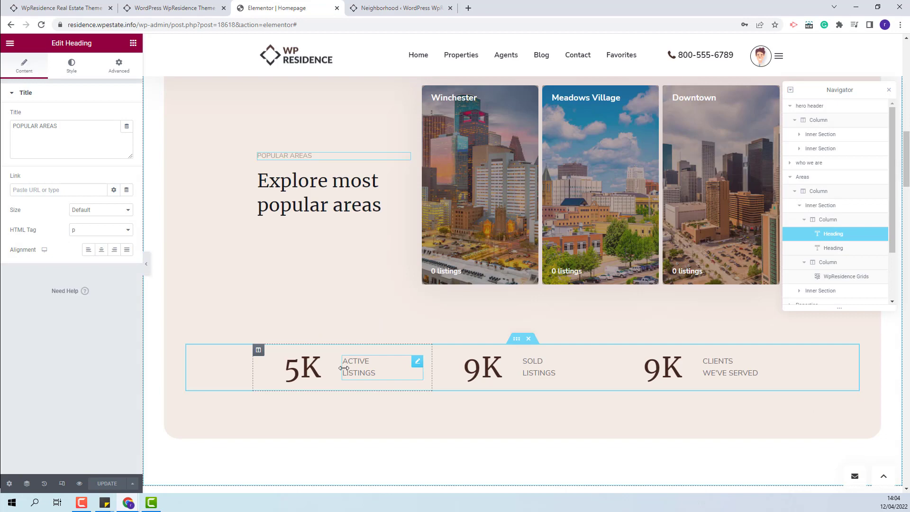
click(307, 363)
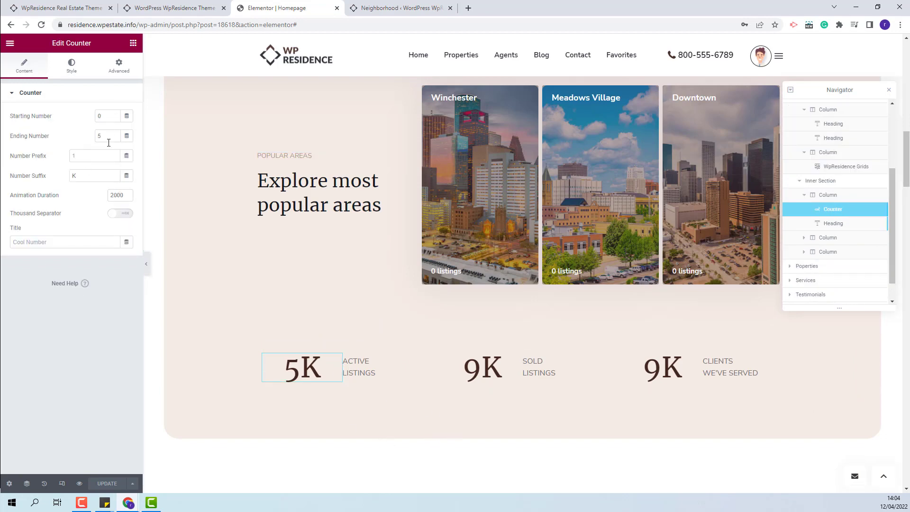
click(362, 372)
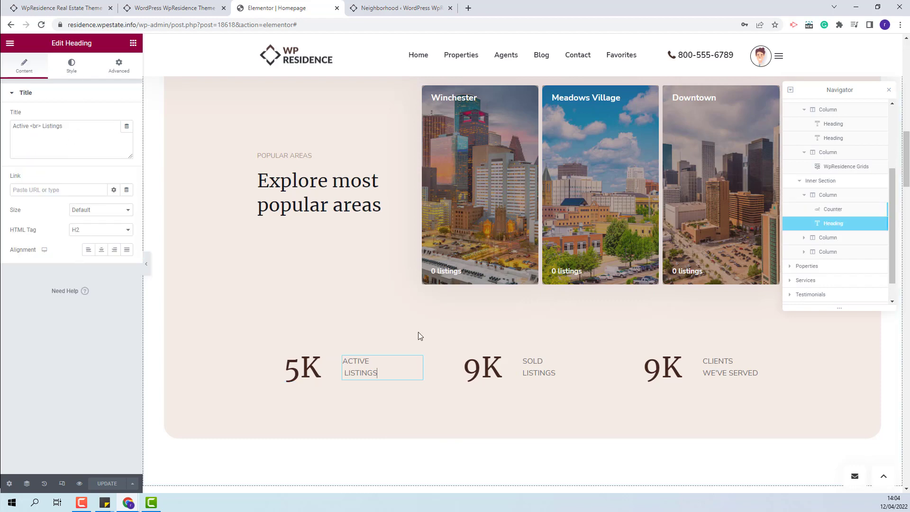
- Check the background color setting of the Areas section's main column
click(335, 223)
scroll(295, 274, up, 3)
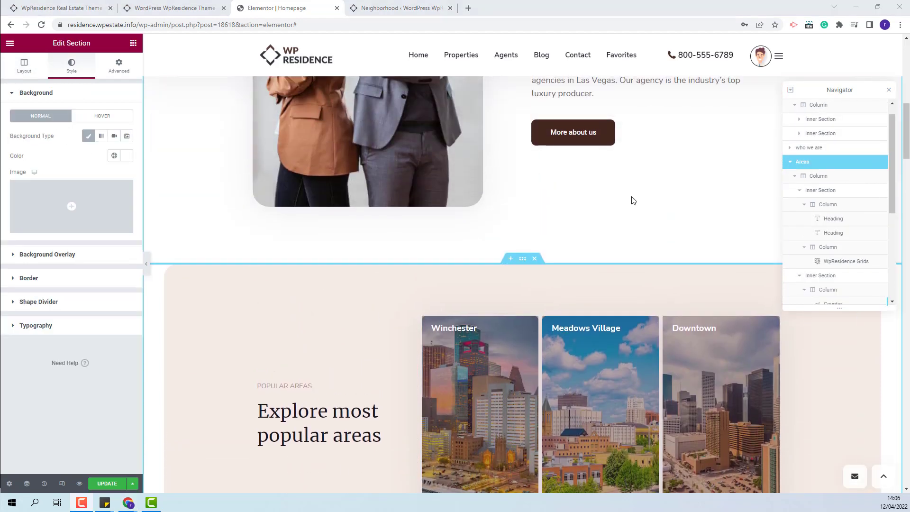
click(816, 178)
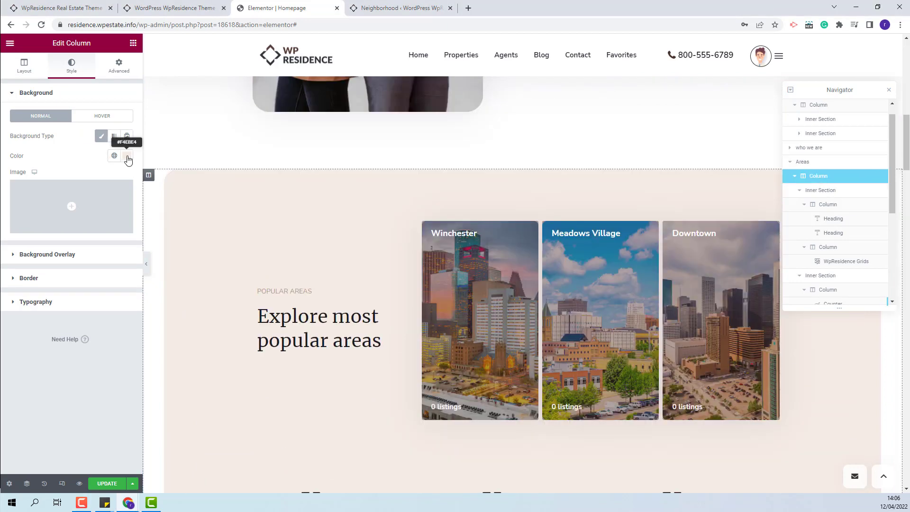
- Examine the content and filter settings of the WpResidence Items List widget in the recent properties section
scroll(652, 208, down, 4)
scroll(812, 266, down, 3)
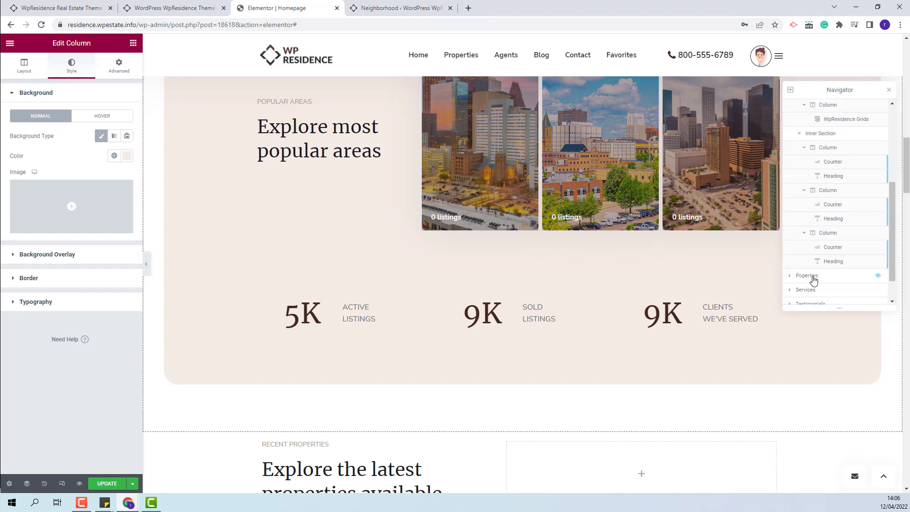
click(813, 278)
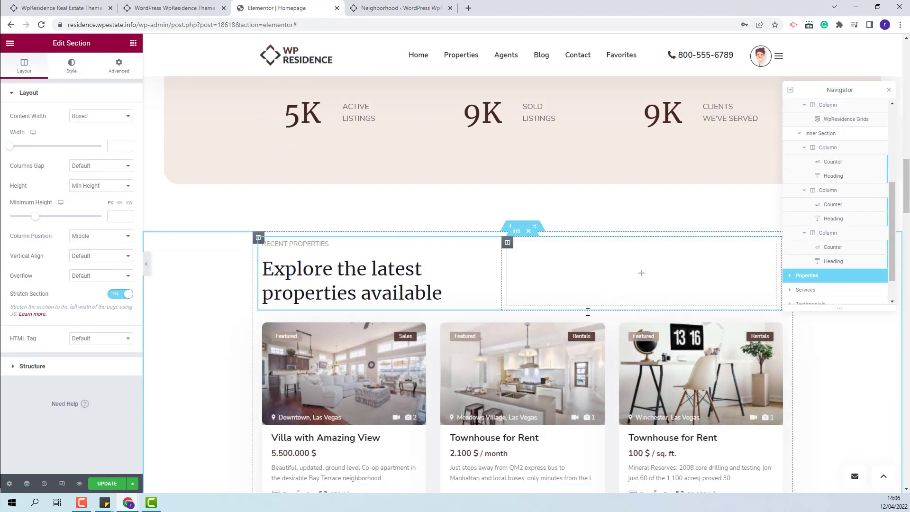
scroll(588, 312, down, 3)
click(587, 311)
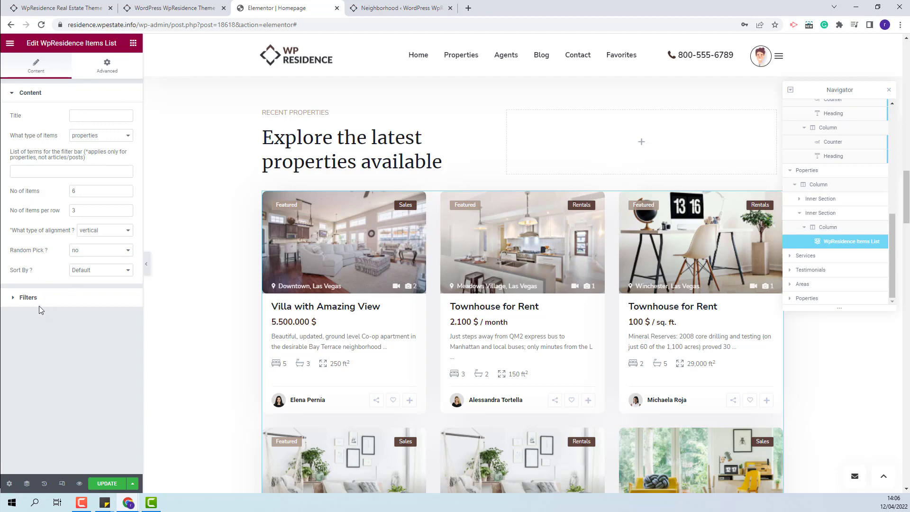
click(28, 298)
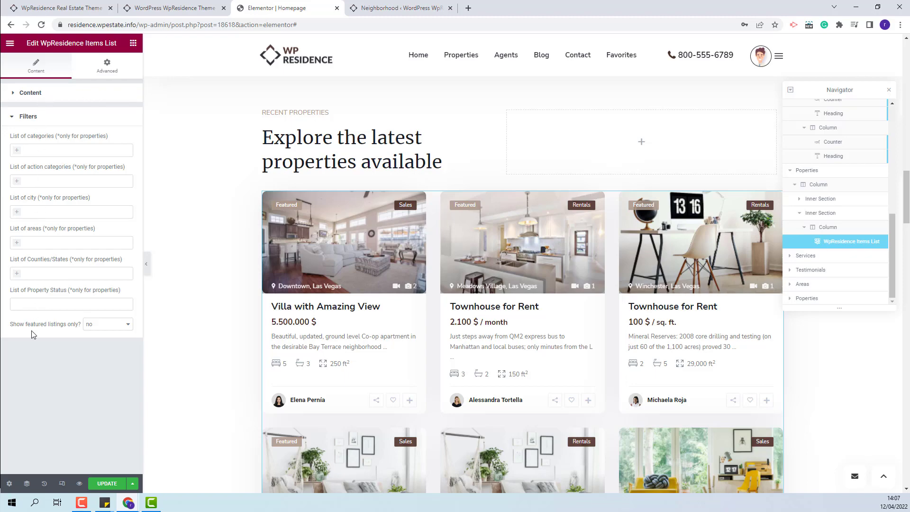
- Inspect the "Sell your home" service card's icon and Icon Library, close the library without inserting, and check the card's description text
click(807, 256)
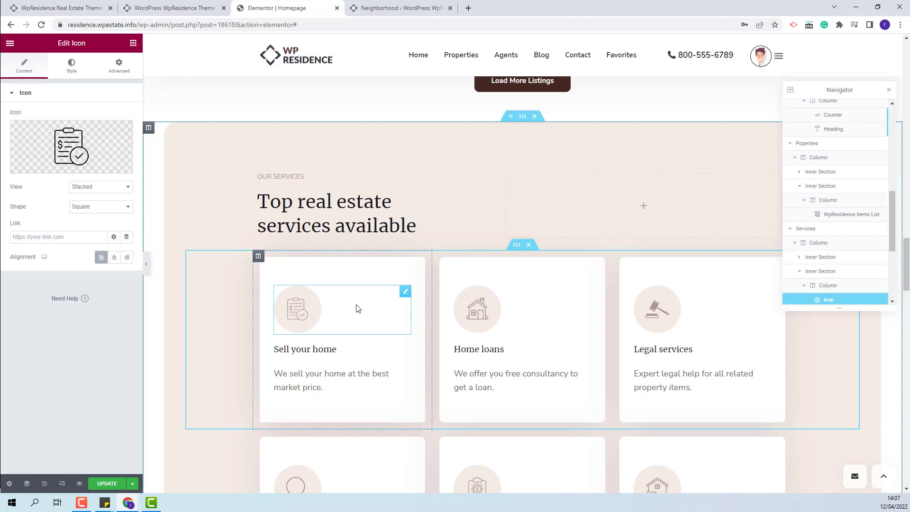
mouse_move(69, 142)
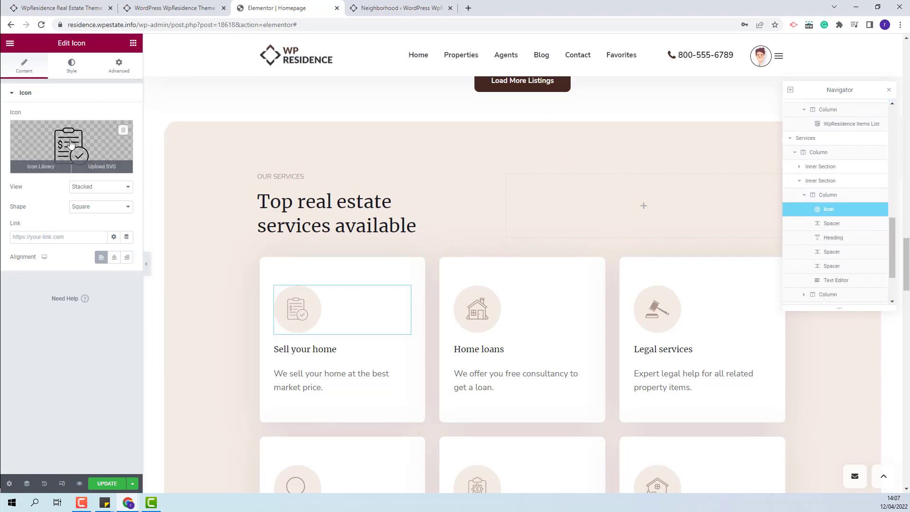
click(36, 170)
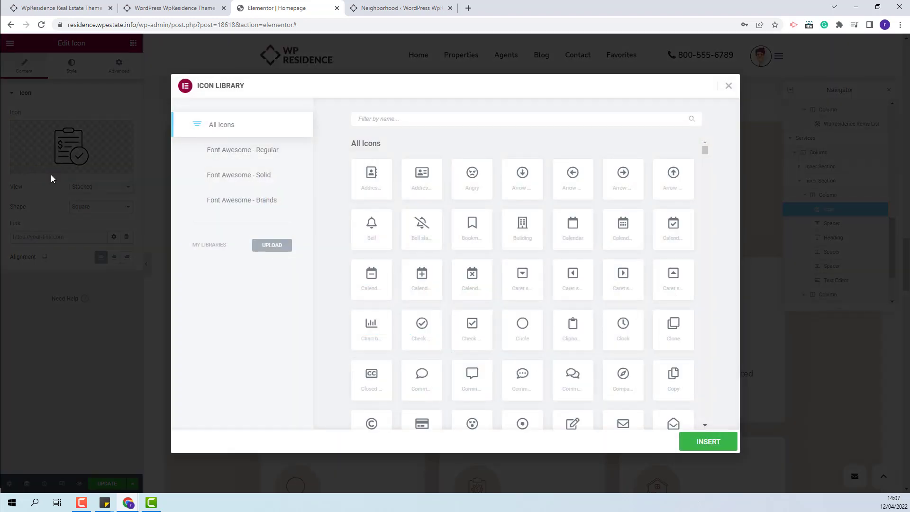
click(728, 85)
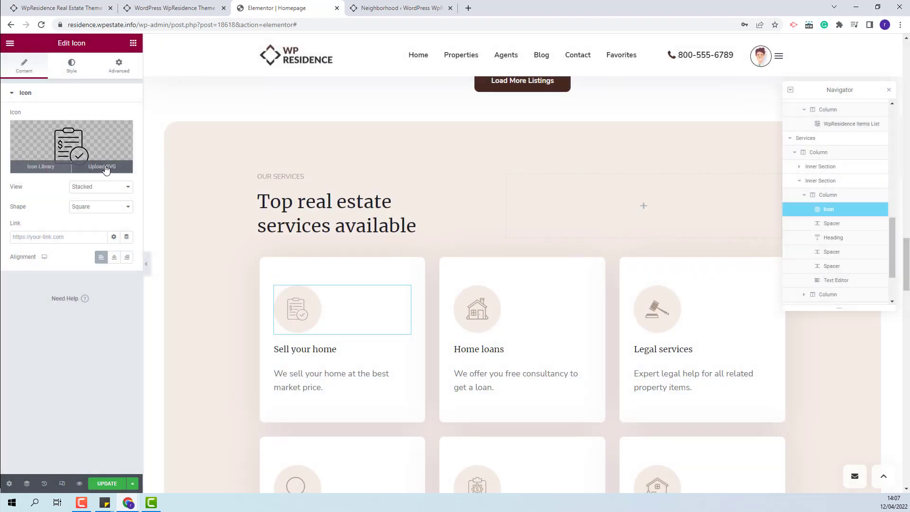
click(294, 382)
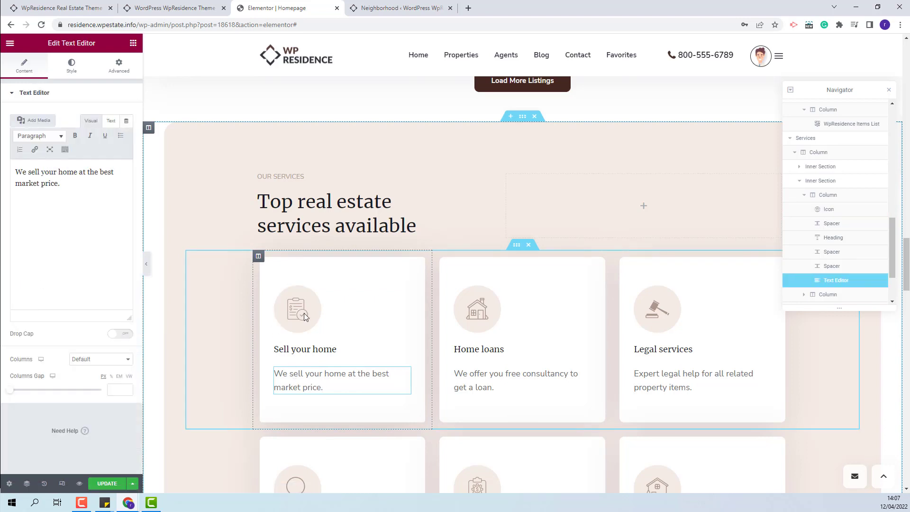
- Inspect the icon widgets of the other service cards, including Evaluation and Photoshoot
click(557, 314)
scroll(557, 314, down, 4)
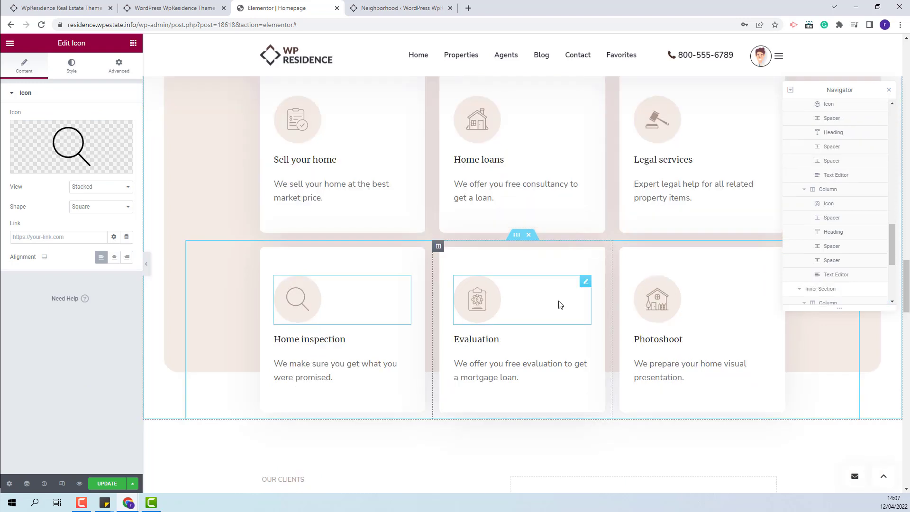
click(558, 303)
click(736, 308)
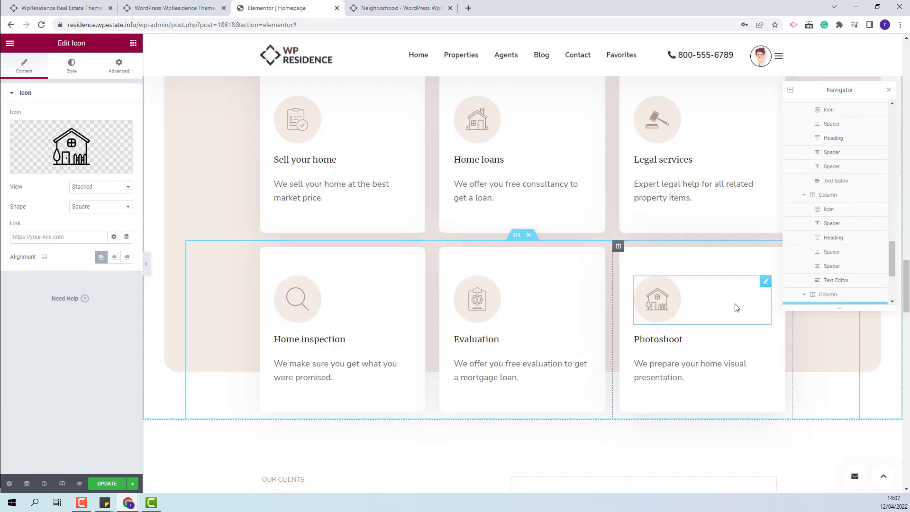
- Check the background color setting of the Services section's main column
scroll(349, 162, up, 2)
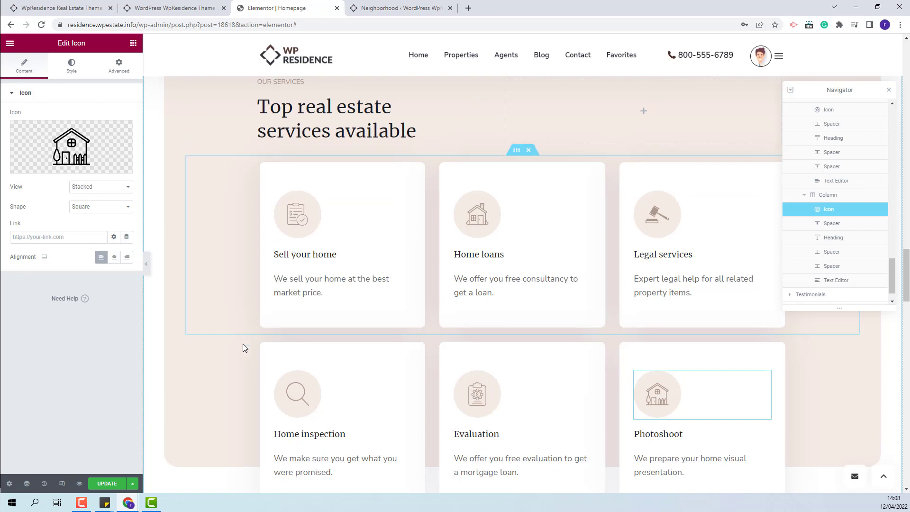
scroll(518, 212, up, 3)
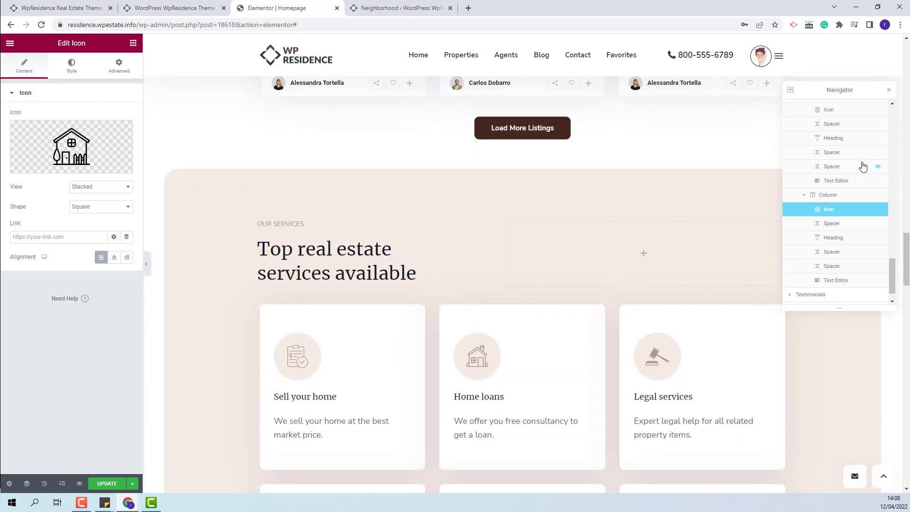
scroll(854, 182, up, 1)
scroll(854, 182, up, 4)
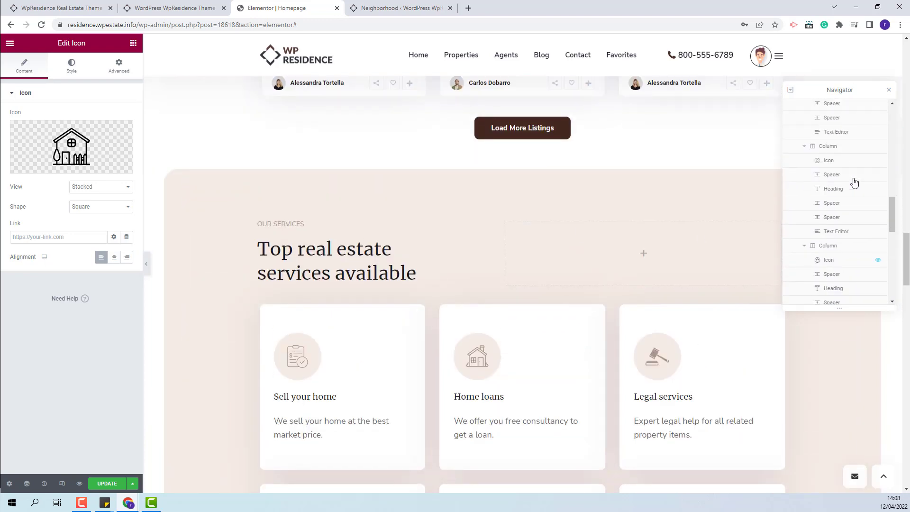
click(817, 163)
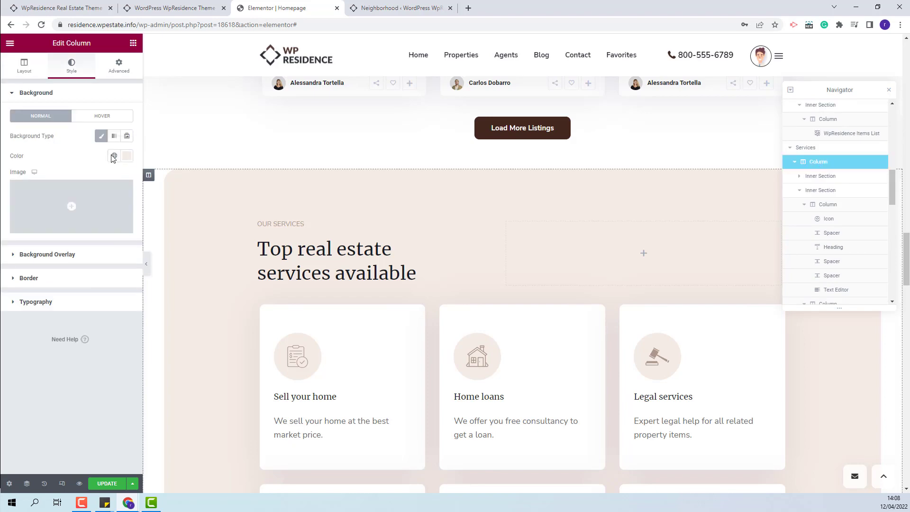
- Examine the client name, title, image, text and star settings of the first-row widgets in the Testimonials section
scroll(855, 201, down, 5)
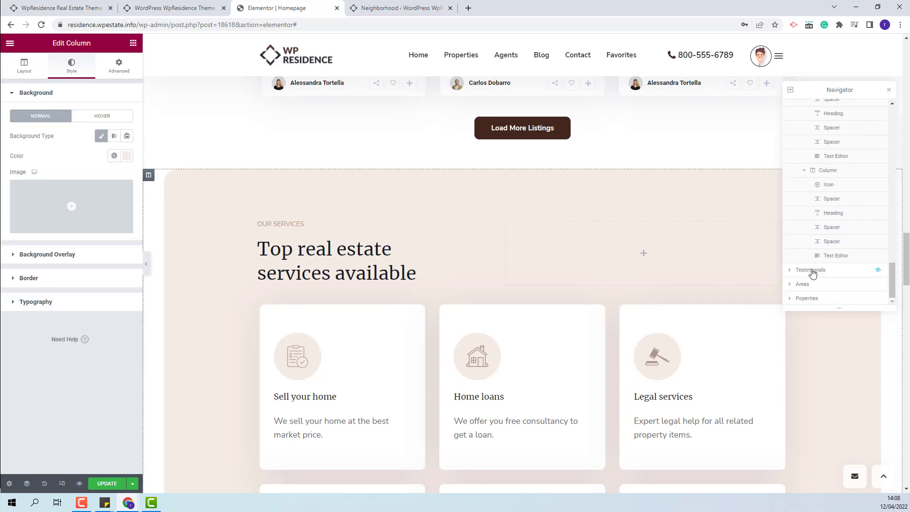
click(811, 270)
click(353, 295)
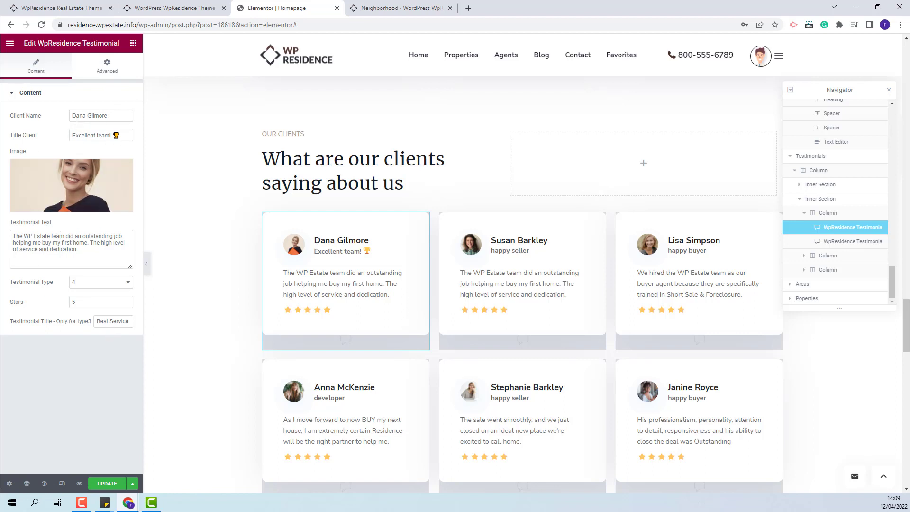
click(581, 246)
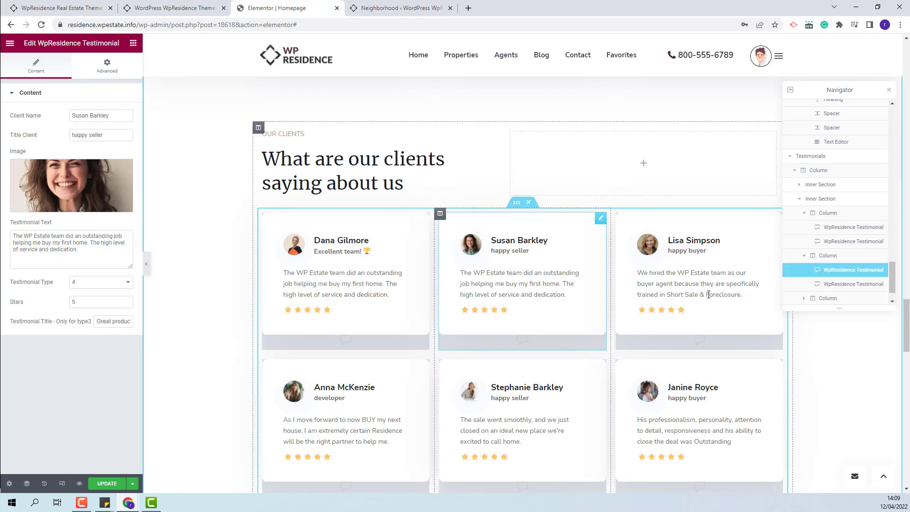
scroll(349, 331, down, 3)
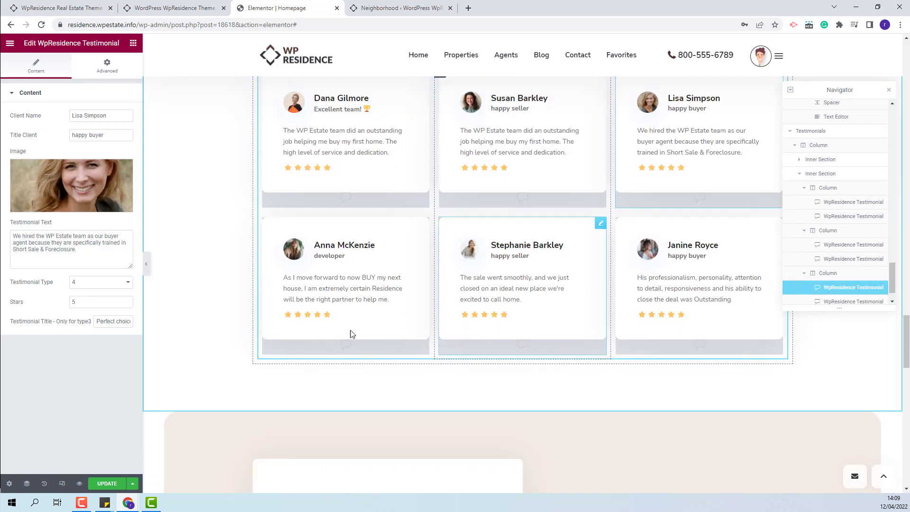
- Examine the contact section's form fields, email settings and the text beneath the "Get in touch with us" heading
click(422, 329)
click(577, 322)
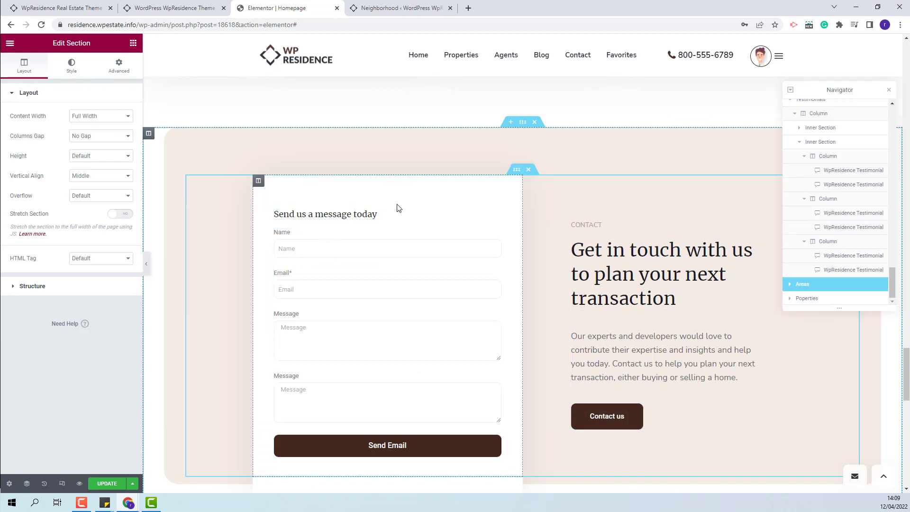
click(345, 247)
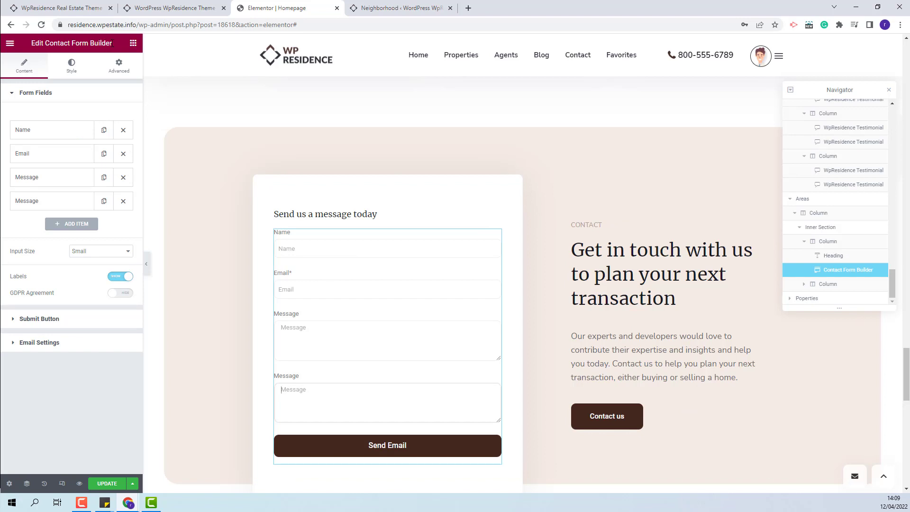
click(78, 134)
click(78, 132)
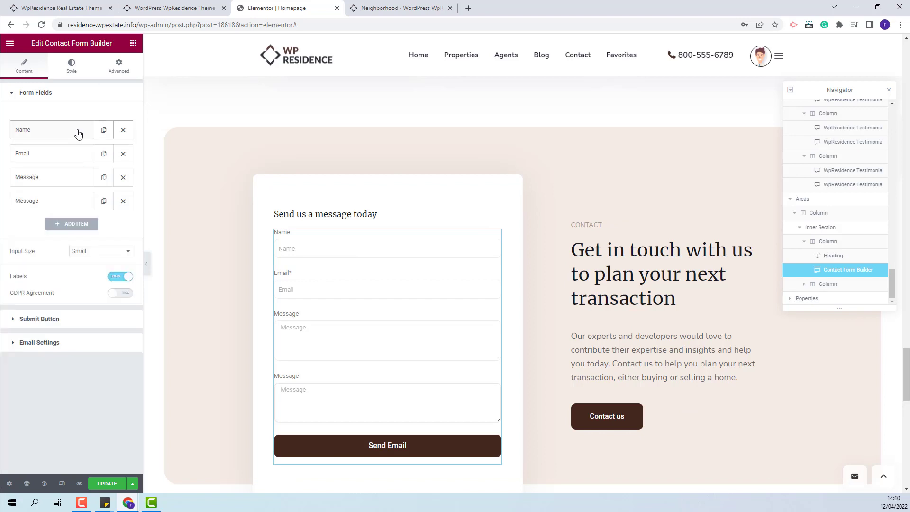
click(39, 342)
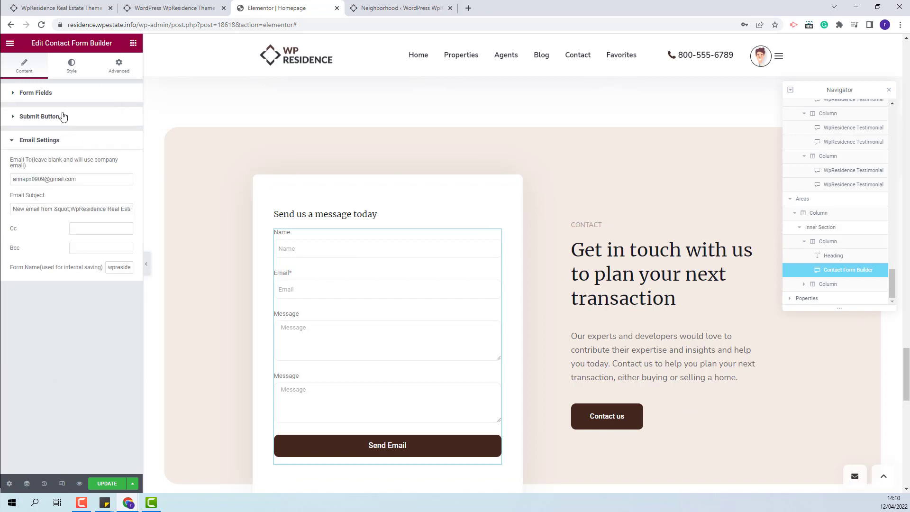
click(663, 334)
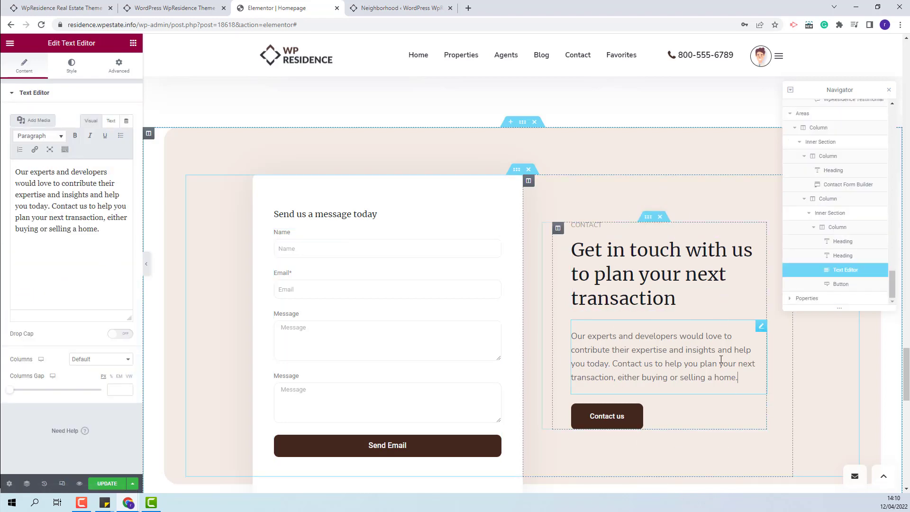
- Examine the blog articles section and its Blog Post List settings for categories, item counts, sorting and card type
scroll(719, 360, down, 5)
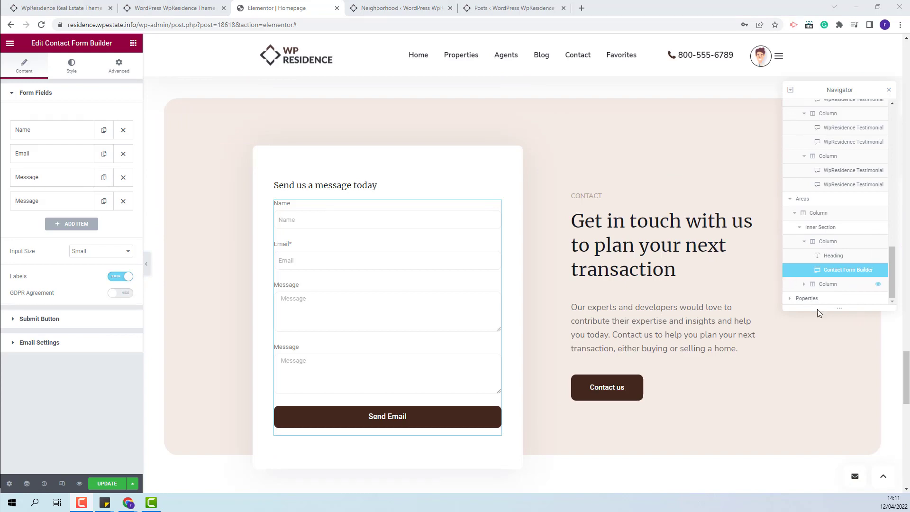
click(807, 298)
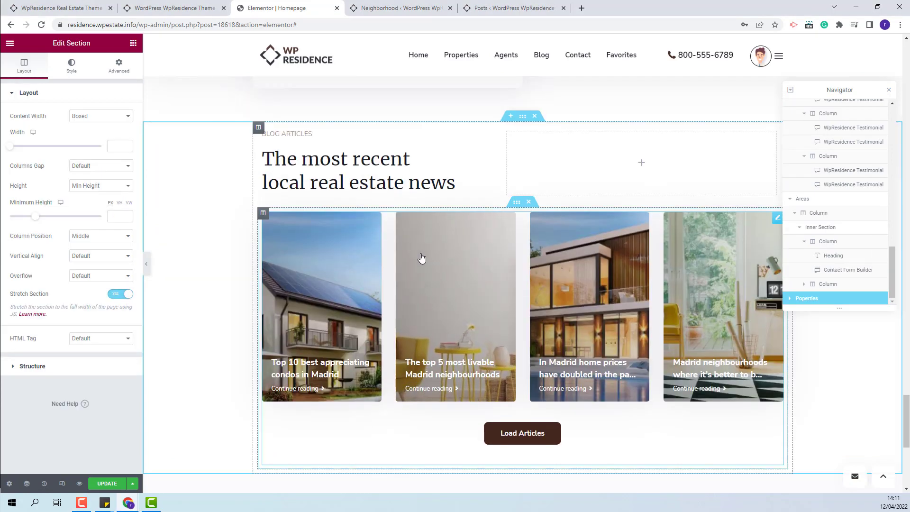
click(421, 257)
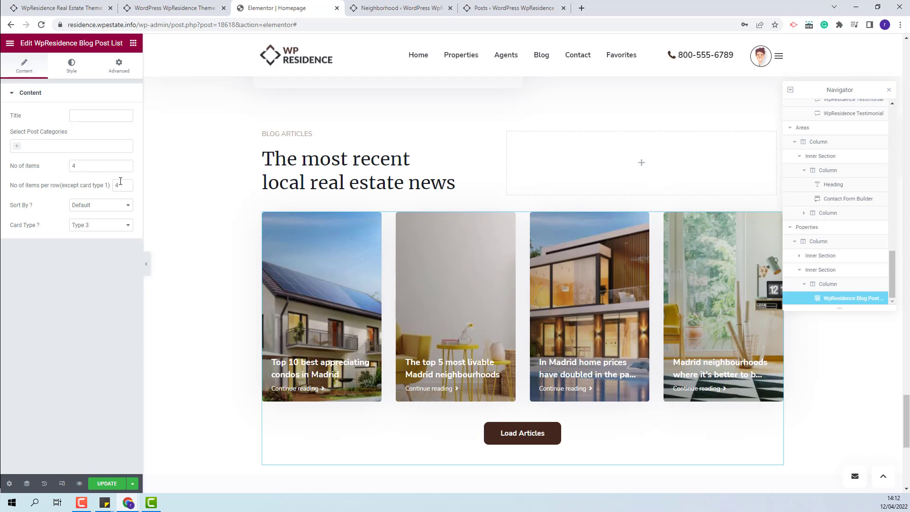
scroll(524, 309, down, 4)
scroll(524, 309, up, 1)
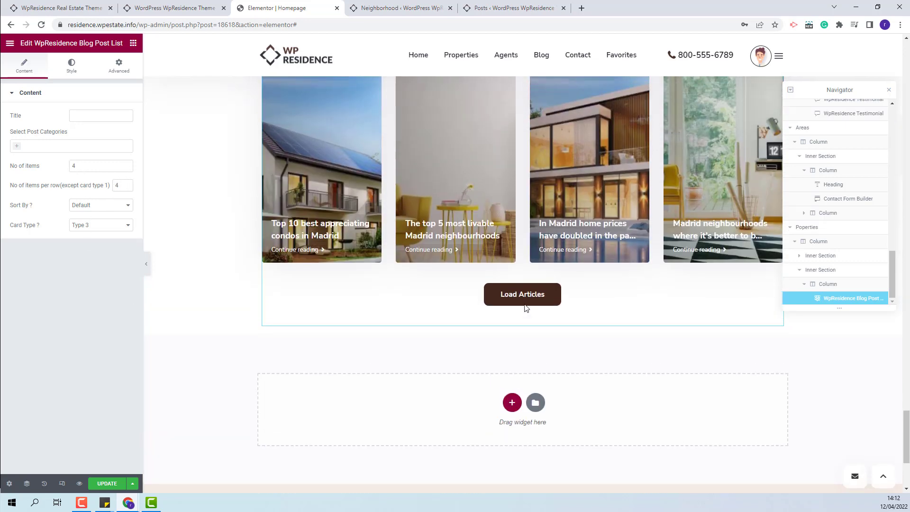
- Switch to the Las Vegas demo site's homepage
click(71, 9)
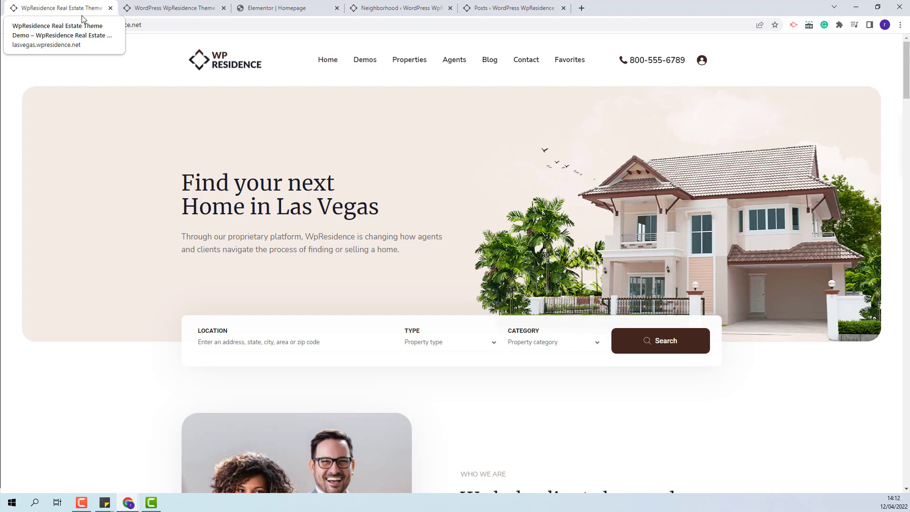